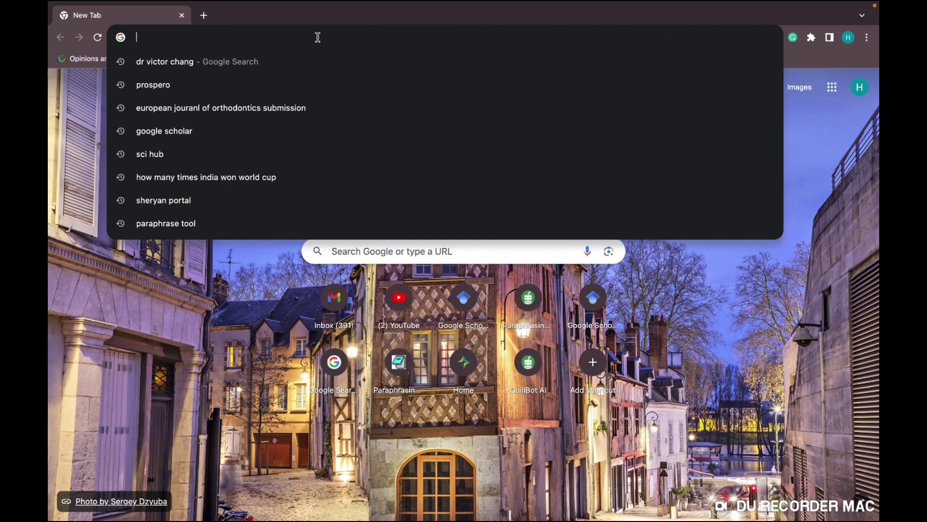
Search Google for 'revman cochrane'
{"action": "type", "text": "rev"}
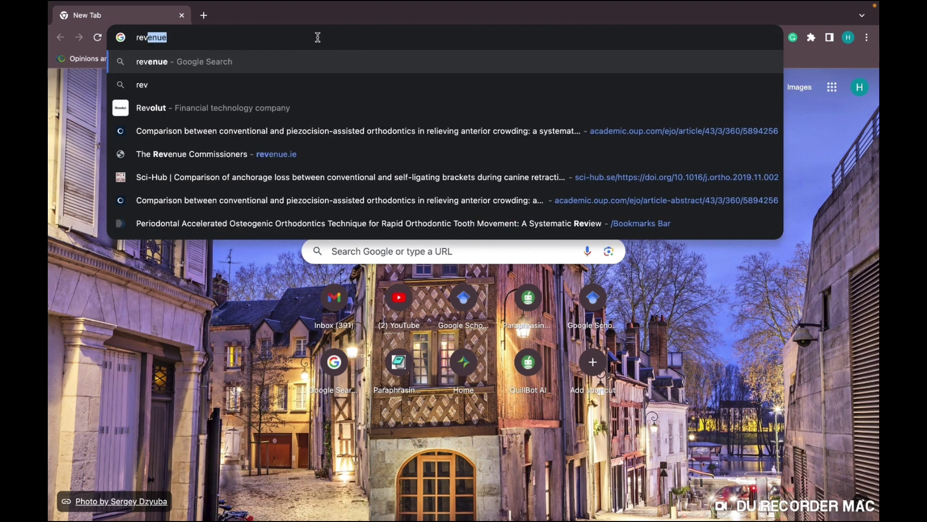
{"action": "type", "text": "man "}
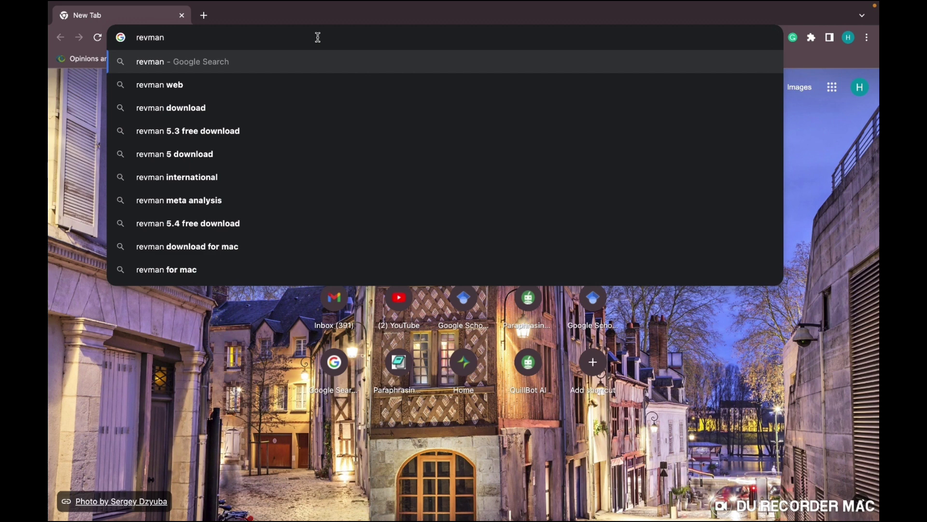
{"action": "type", "text": "coc"}
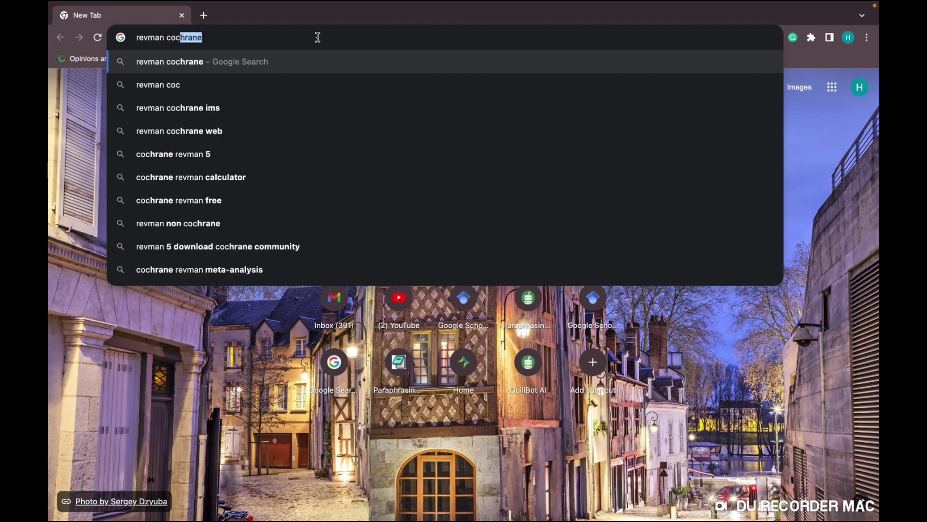
{"action": "type", "text": "hrane"}
{"action": "key", "text": "Return"}
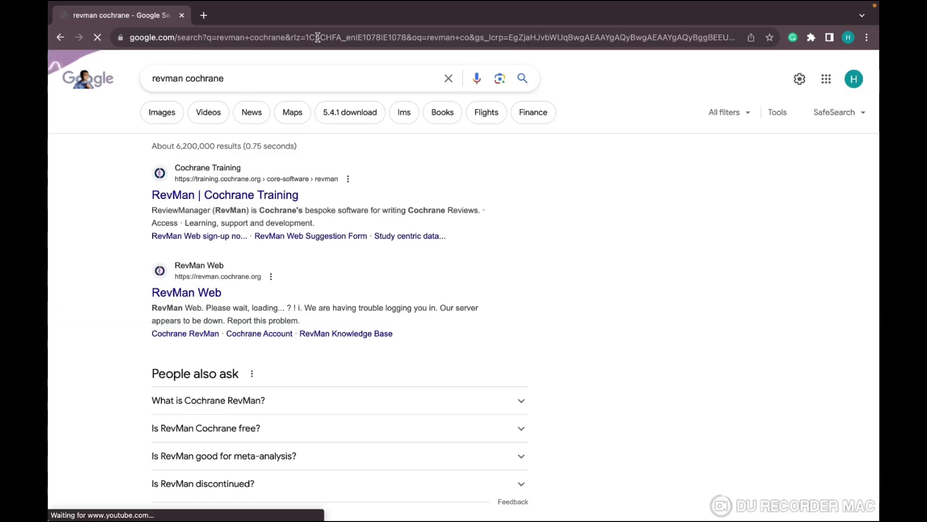
Open the RevMan | Cochrane Training result, accept all cookies, and go to the Cochrane Account login
{"action": "left_click", "coordinate": [240, 190]}
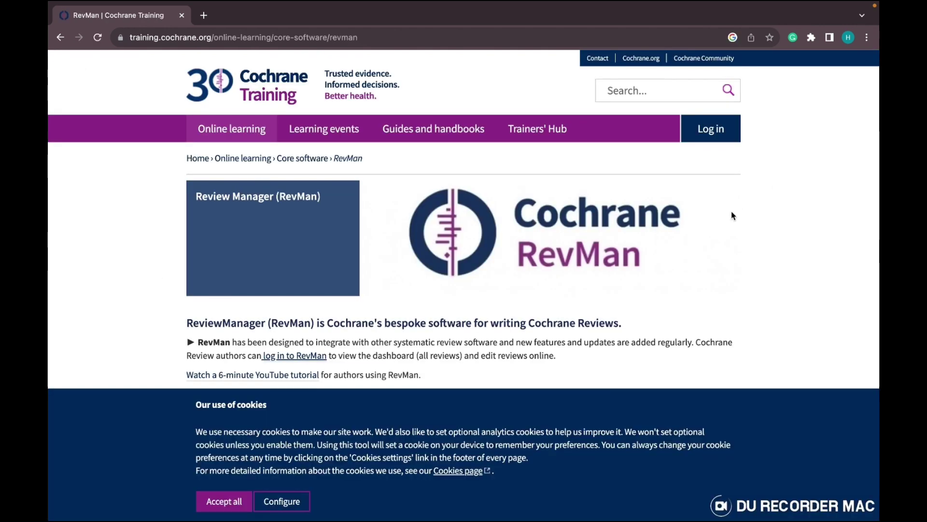
{"action": "scroll", "coordinate": [720, 227], "scroll_direction": "down", "scroll_amount": 1}
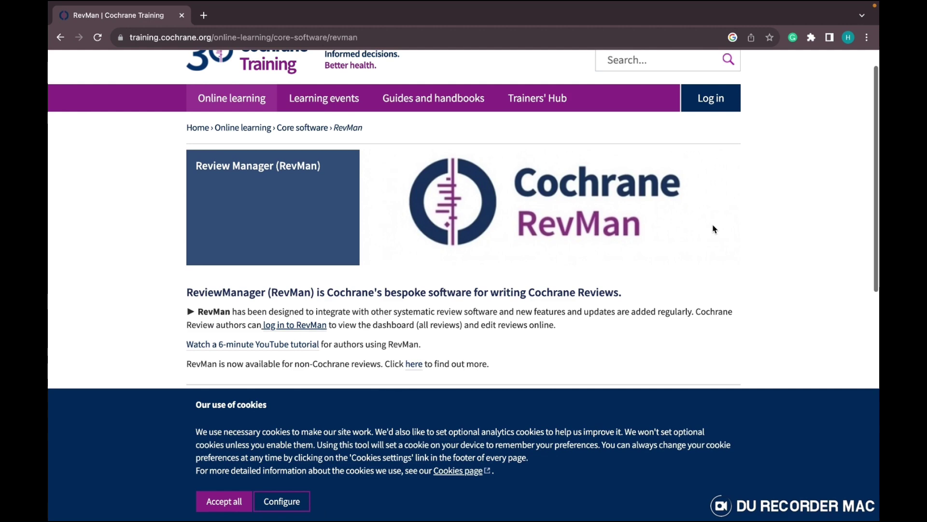
{"action": "left_click", "coordinate": [236, 503]}
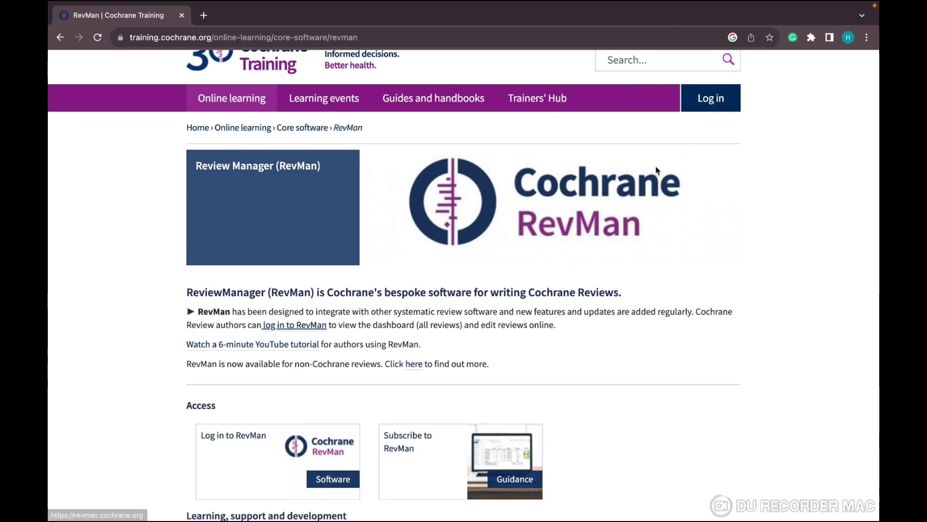
{"action": "left_click", "coordinate": [709, 112]}
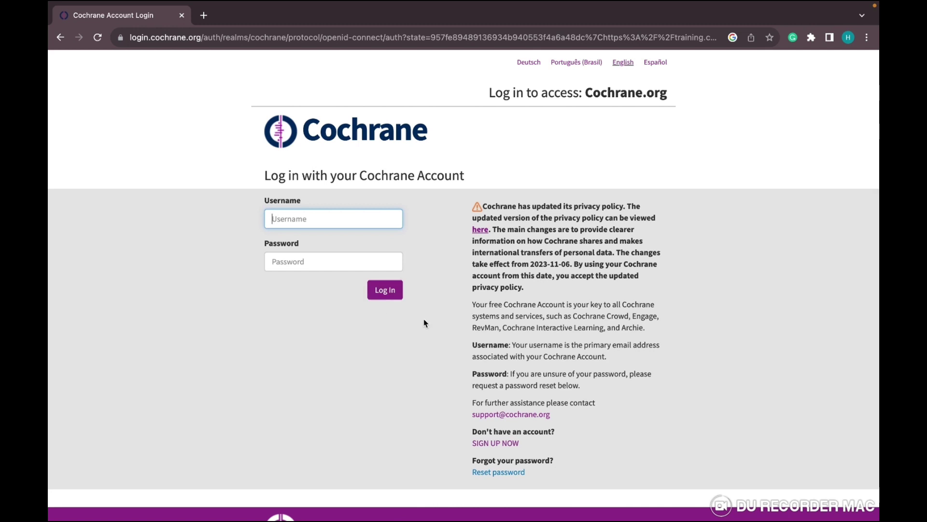
Open the sign-up form, autofill the name and e-mail fields, and tick the communication and terms boxes
{"action": "left_click", "coordinate": [498, 444]}
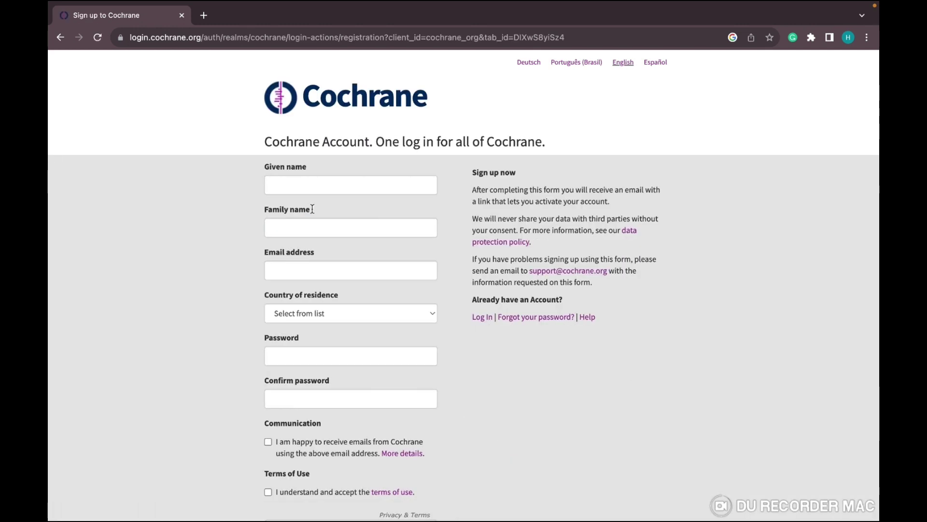
{"action": "left_click", "coordinate": [316, 183]}
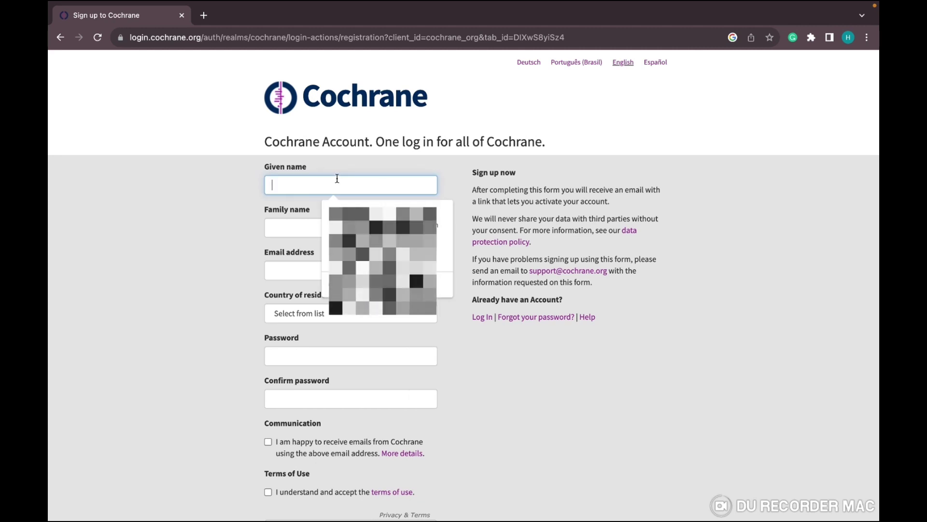
{"action": "left_click", "coordinate": [363, 204]}
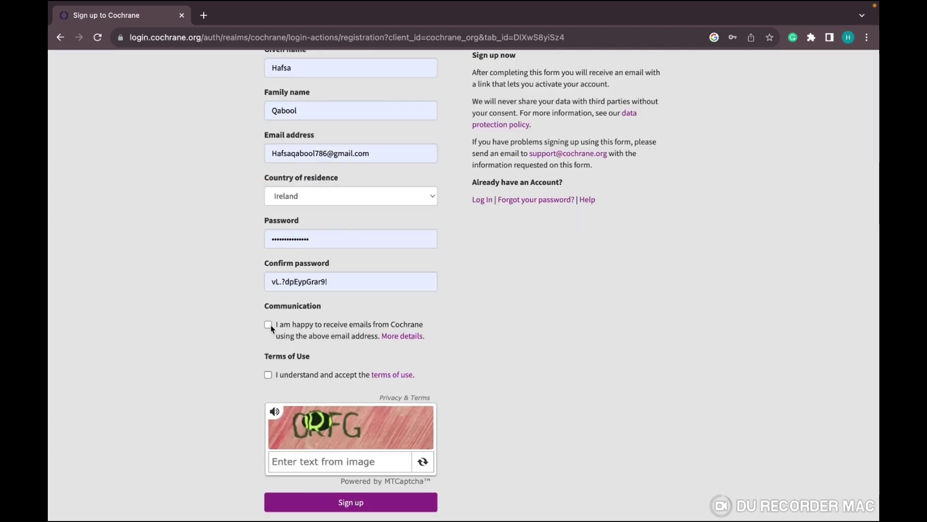
{"action": "left_click", "coordinate": [268, 324]}
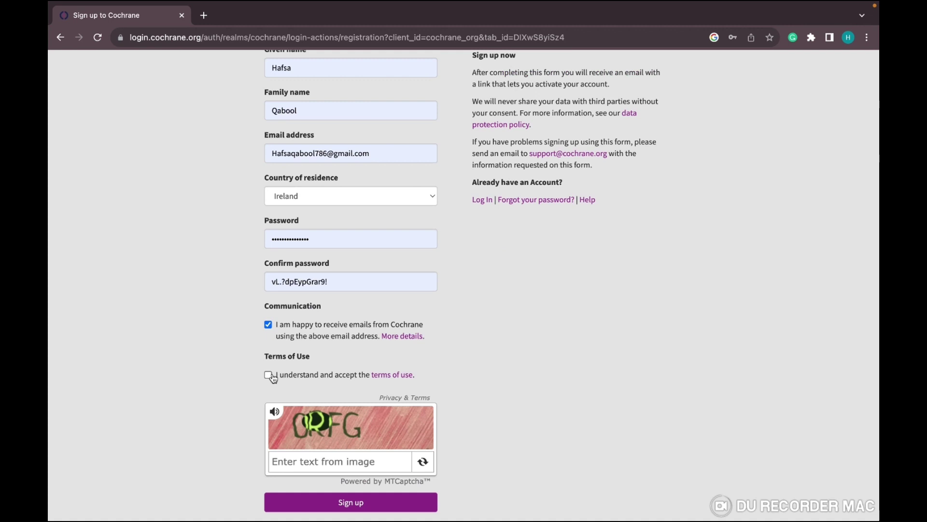
{"action": "left_click", "coordinate": [269, 376]}
Enter the captcha text and submit the registration
{"action": "scroll", "coordinate": [269, 373], "scroll_direction": "down", "scroll_amount": 2}
{"action": "left_click", "coordinate": [311, 397]}
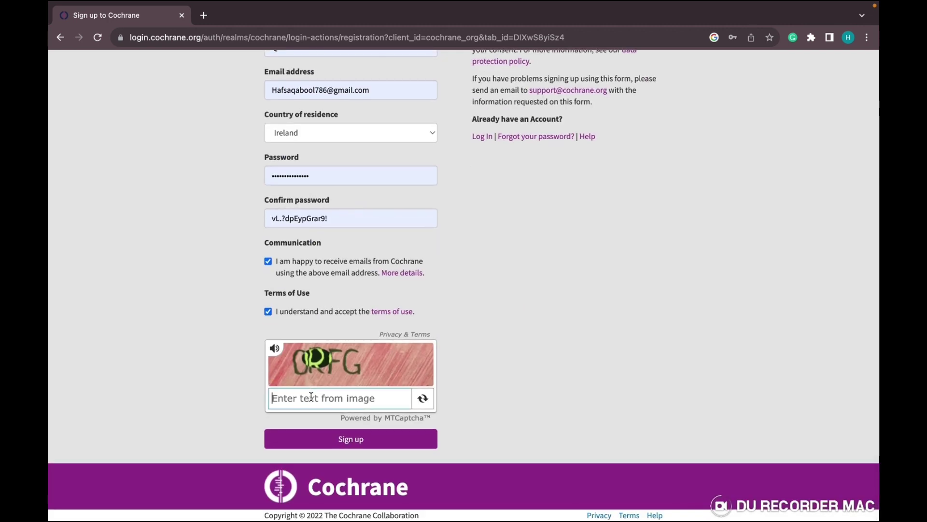
{"action": "type", "text": "OR"}
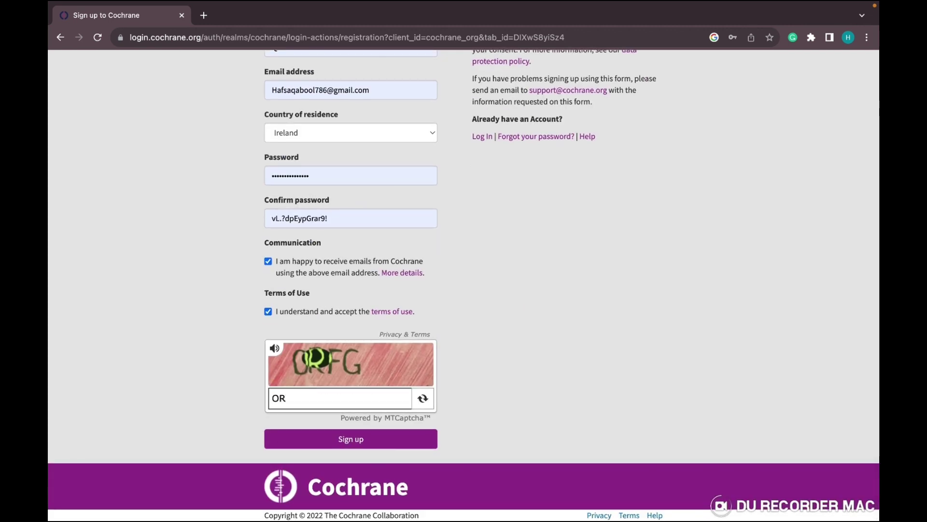
{"action": "type", "text": "FG"}
{"action": "left_click", "coordinate": [381, 444]}
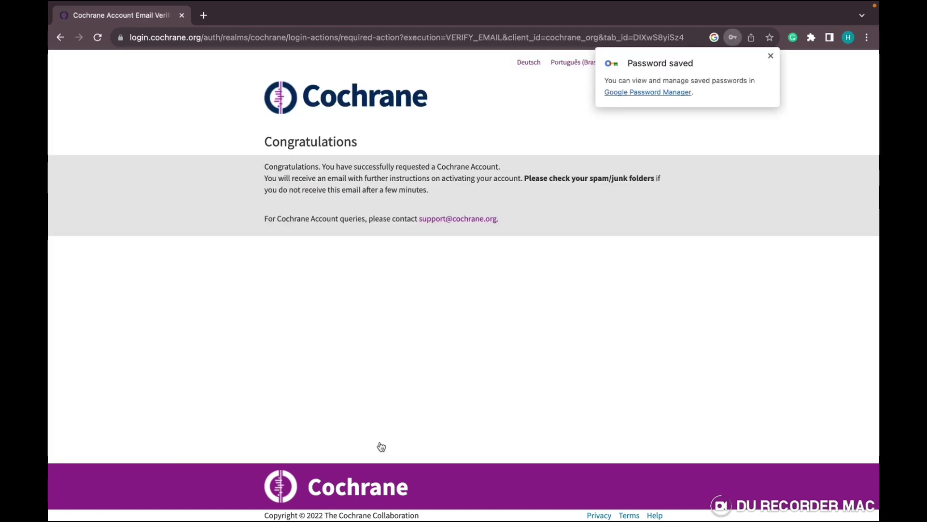
Dismiss the password-saved notice, close the Gmail tab, and scroll the RevMan training page
{"action": "left_click", "coordinate": [771, 56]}
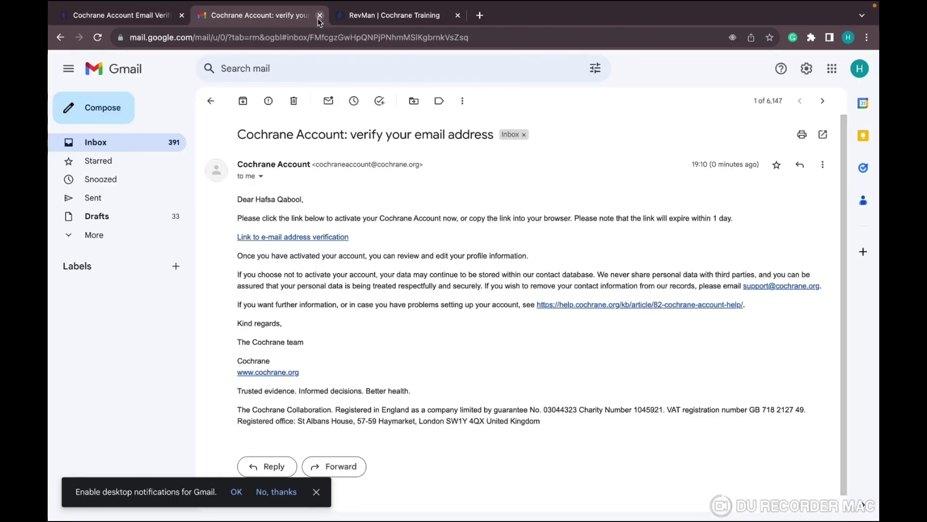
{"action": "left_click", "coordinate": [319, 15]}
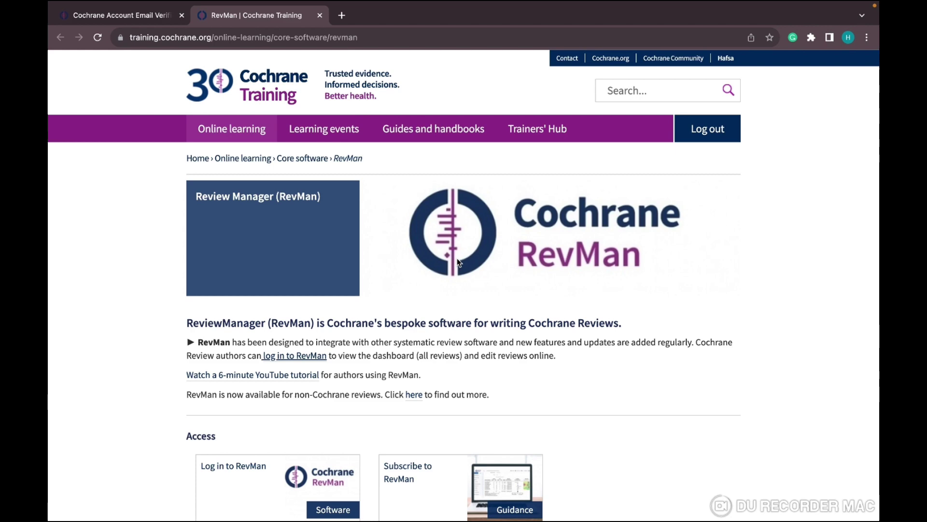
{"action": "scroll", "coordinate": [614, 316], "scroll_direction": "down", "scroll_amount": 5}
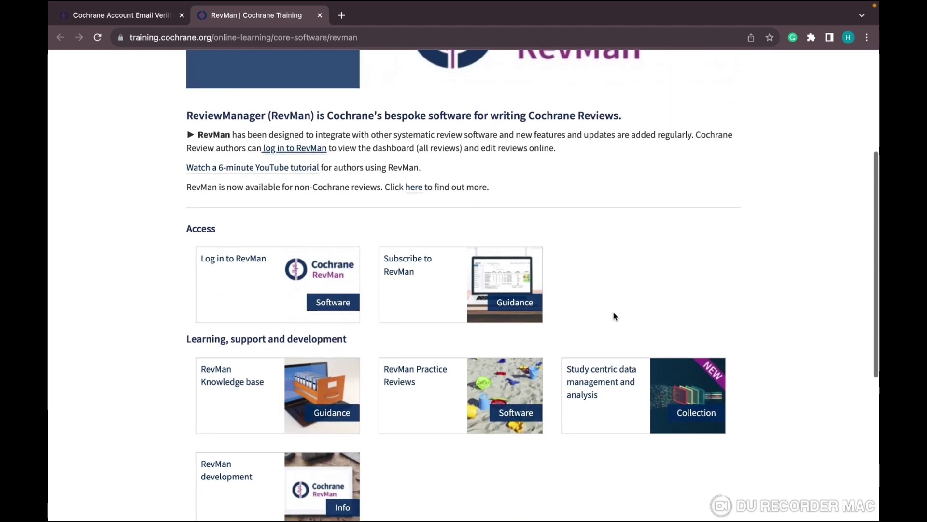
Open RevMan Web, close the training tab, and create a Caffeine for daytime drowsiness practice review
{"action": "left_click", "coordinate": [288, 300]}
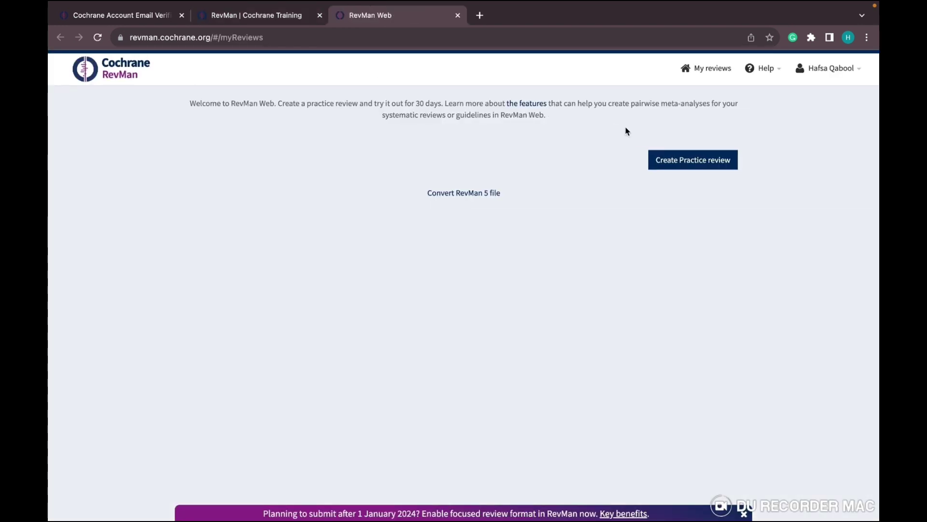
{"action": "left_click", "coordinate": [320, 15]}
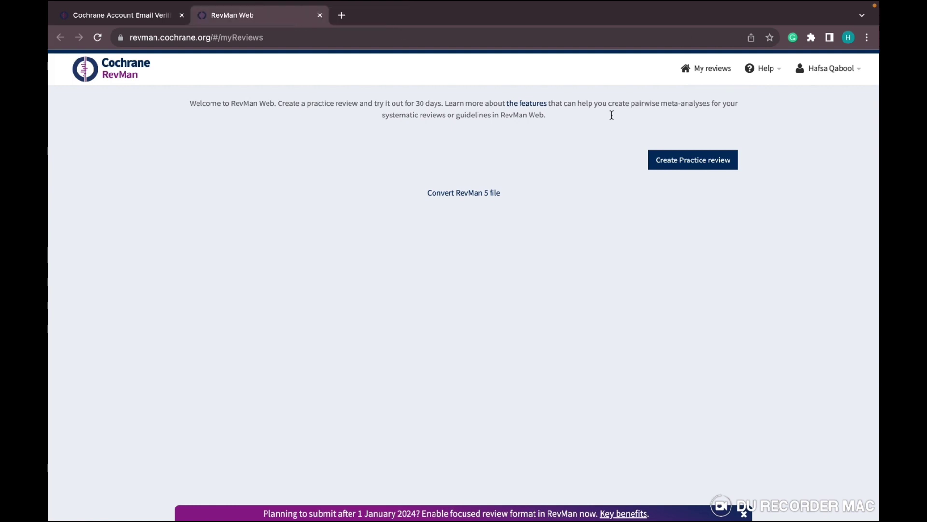
{"action": "left_click", "coordinate": [711, 164]}
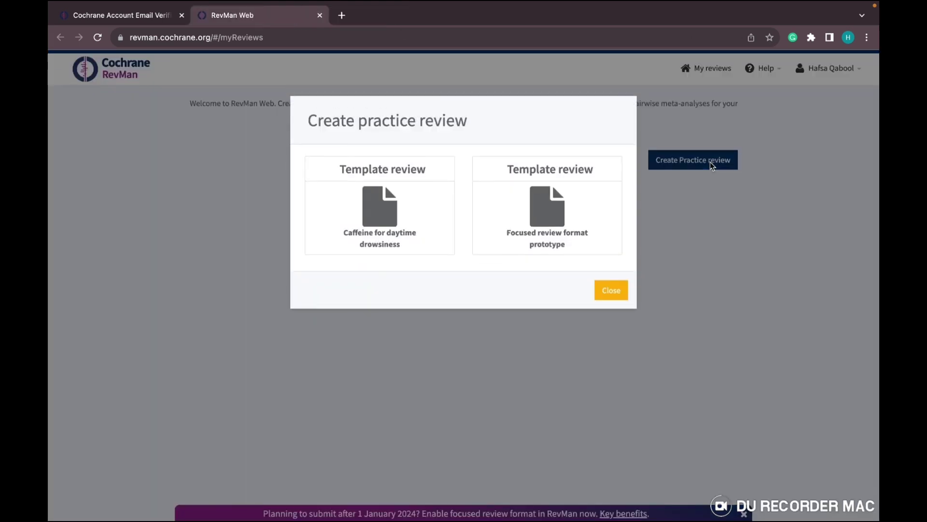
{"action": "left_click", "coordinate": [363, 218]}
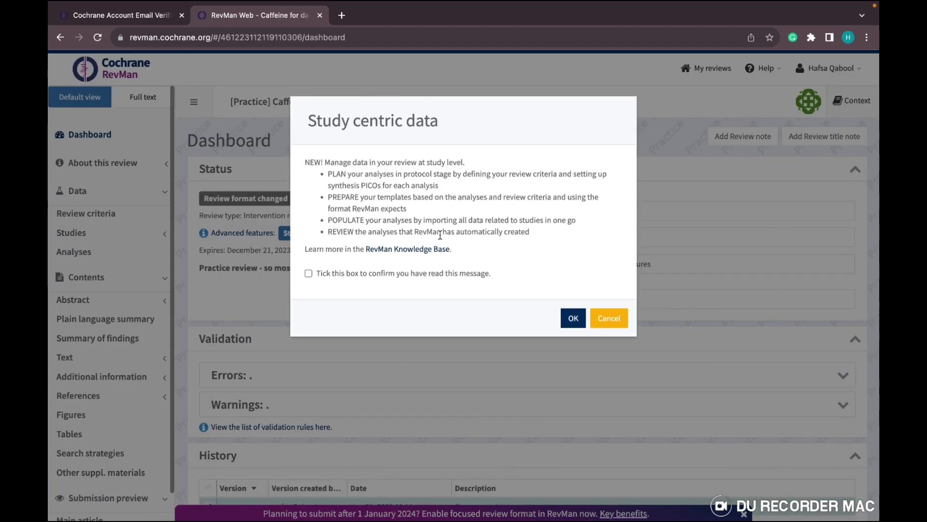
{"action": "left_click", "coordinate": [573, 318]}
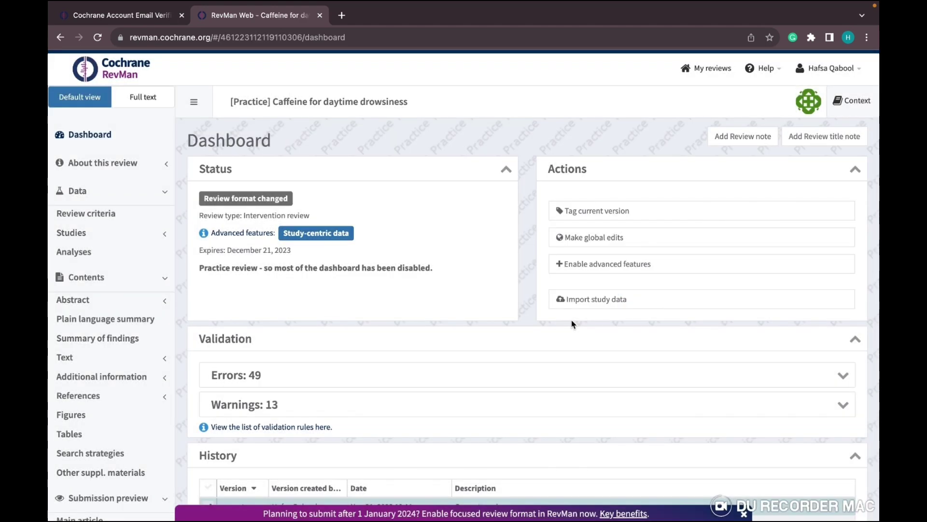
Add two eligible interventions on Review criteria, named 'Drug 1' and 'Drug 2'
{"action": "left_click", "coordinate": [124, 218]}
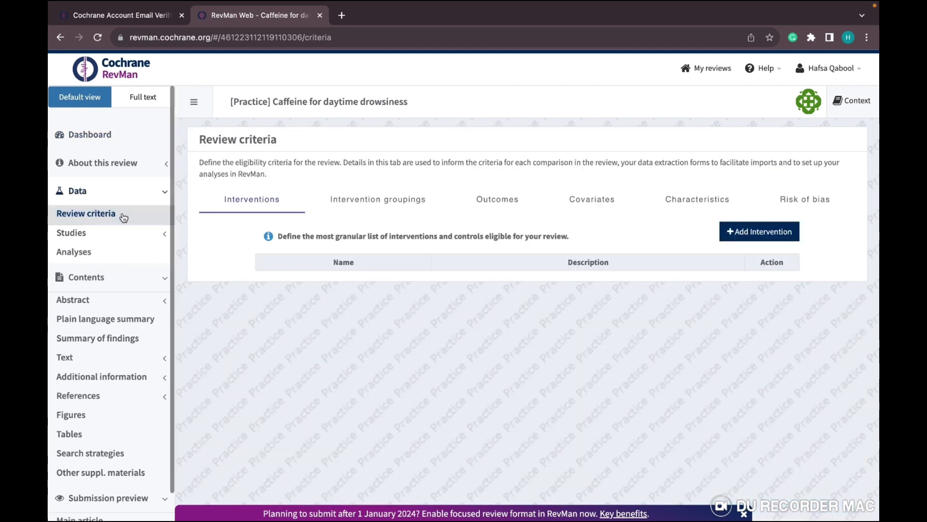
{"action": "left_click", "coordinate": [759, 232]}
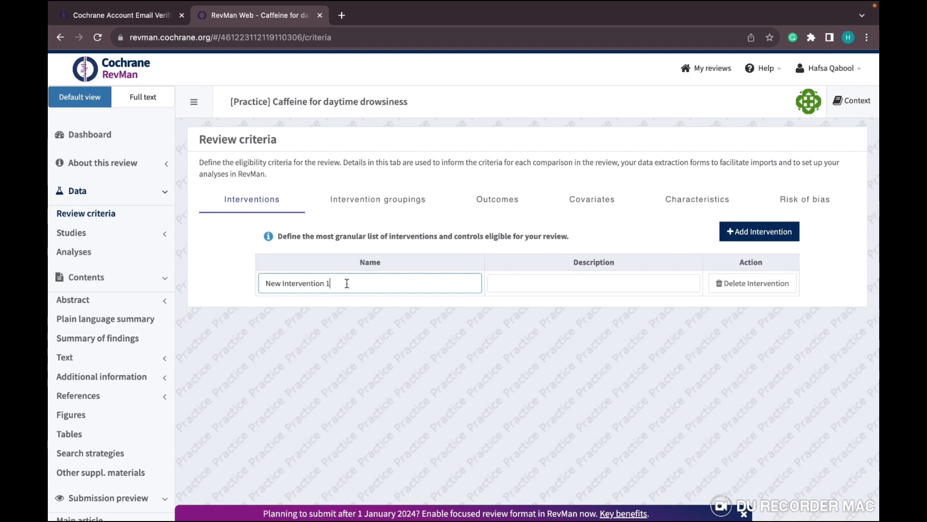
{"action": "triple_click", "coordinate": [260, 285]}
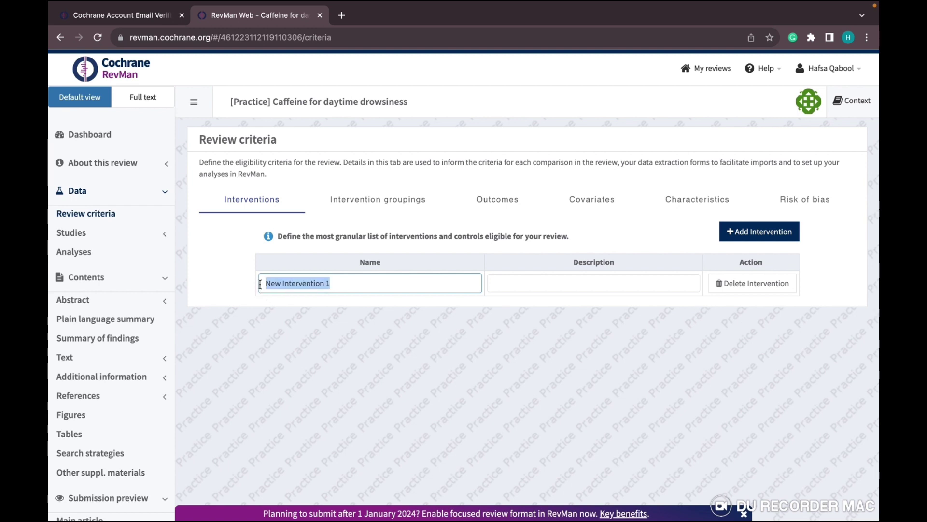
{"action": "type", "text": "Drug"}
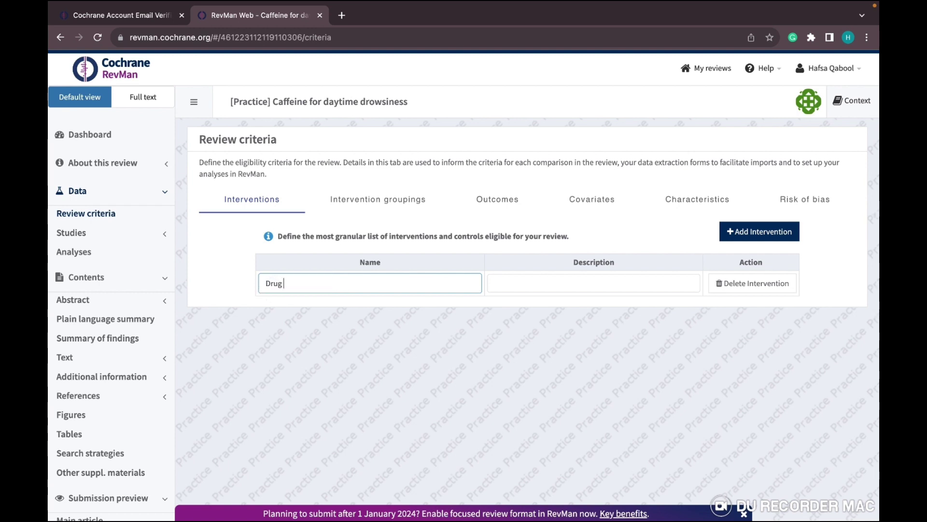
{"action": "left_click", "coordinate": [774, 240]}
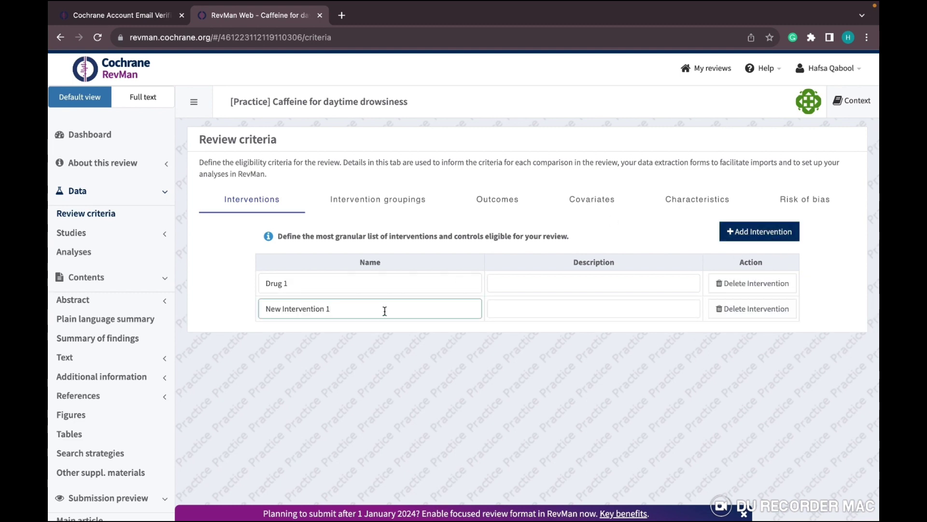
{"action": "left_click_drag", "start_coordinate": [332, 310], "coordinate": [203, 314]}
{"action": "type", "text": "Drug 2"}
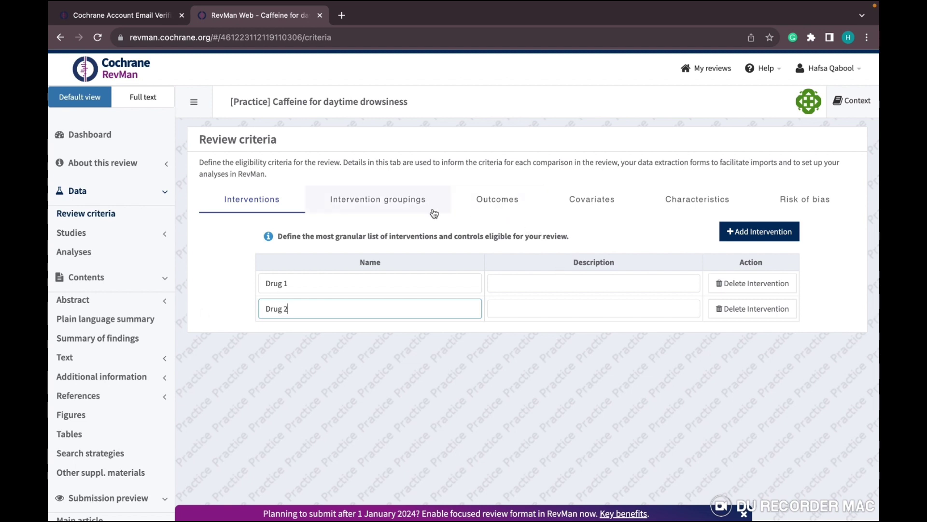
Add the outcome 'Survival in Days' with type Continuous, briefly checking the Characteristics tab
{"action": "left_click", "coordinate": [500, 199]}
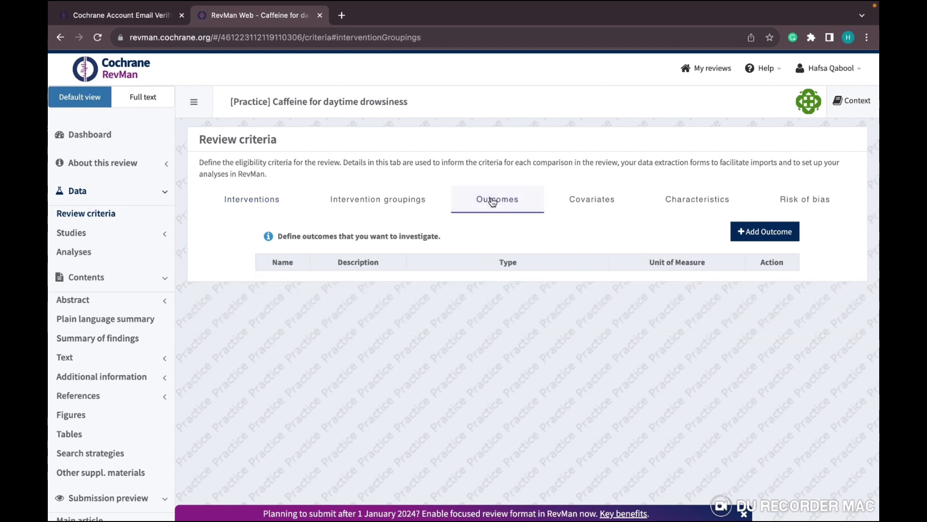
{"action": "left_click", "coordinate": [773, 231]}
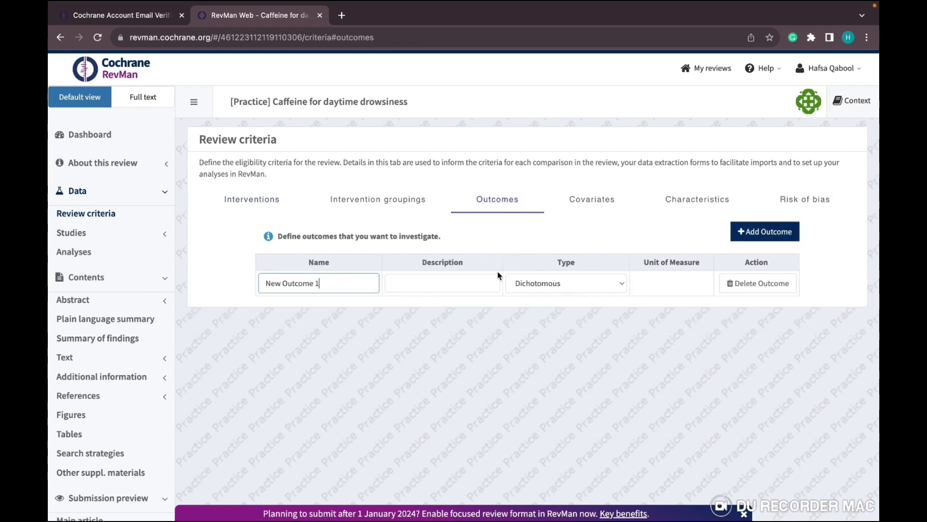
{"action": "left_click_drag", "start_coordinate": [345, 282], "coordinate": [246, 286]}
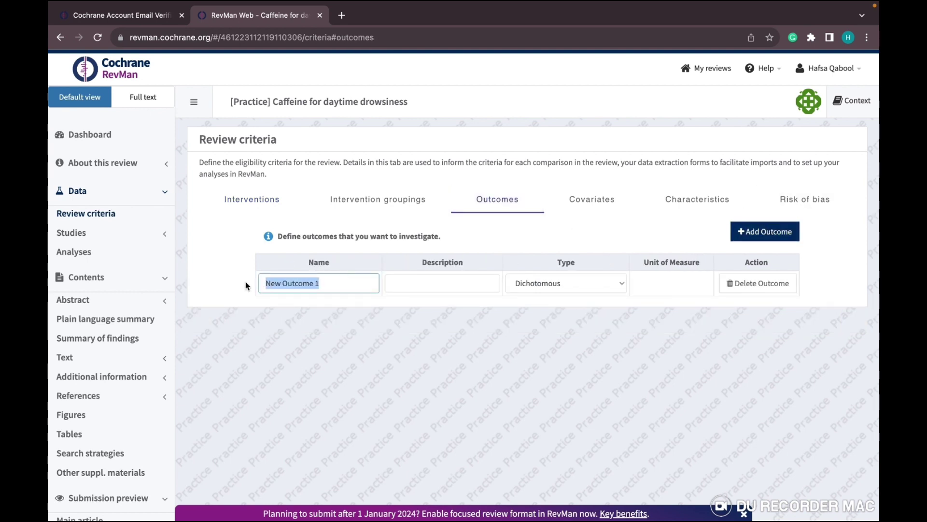
{"action": "type", "text": "Survival in Days"}
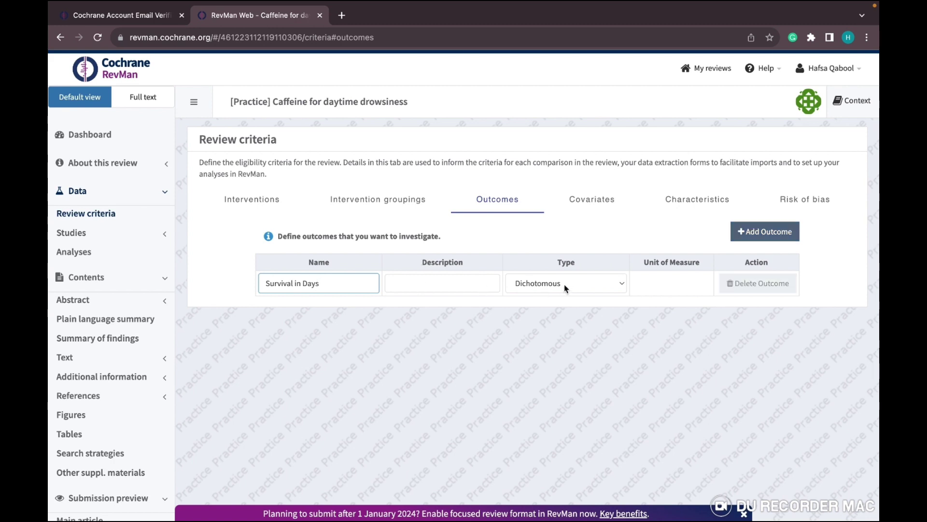
{"action": "left_click", "coordinate": [547, 285]}
{"action": "left_click", "coordinate": [533, 298]}
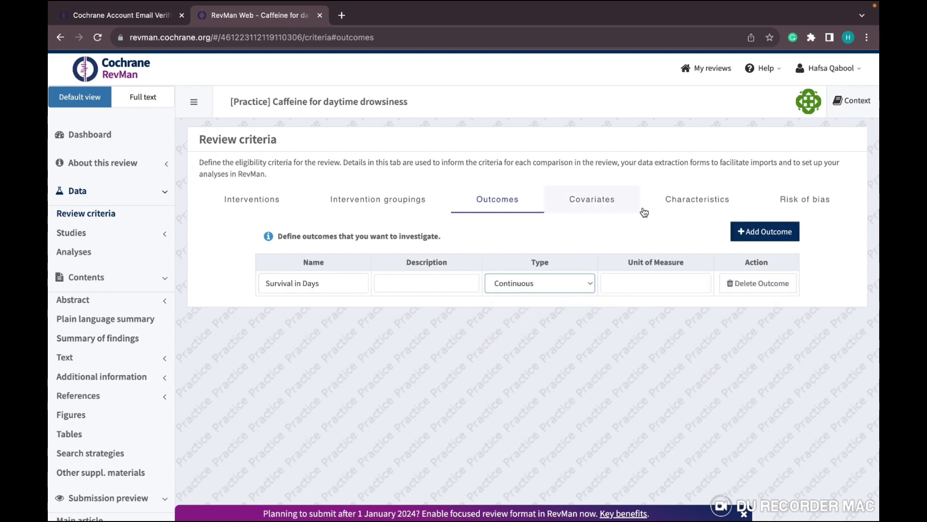
{"action": "left_click", "coordinate": [690, 208]}
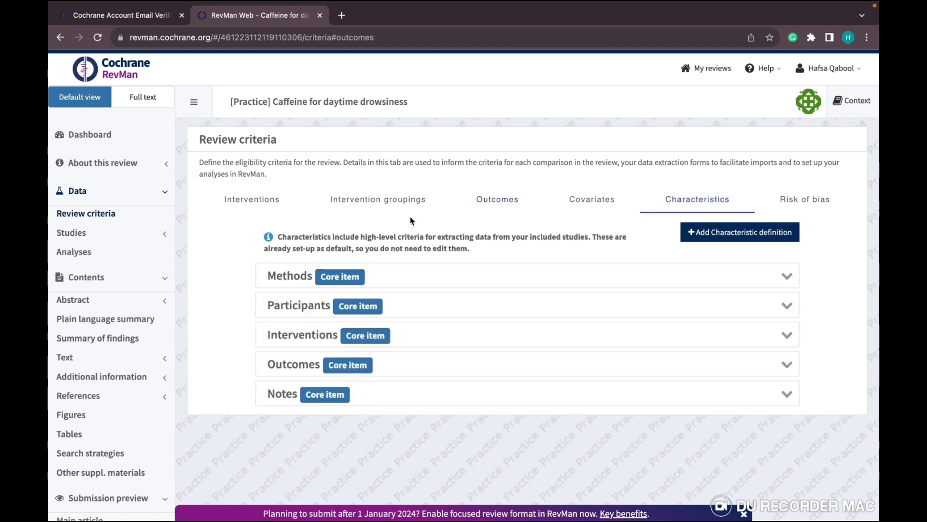
{"action": "left_click", "coordinate": [498, 201]}
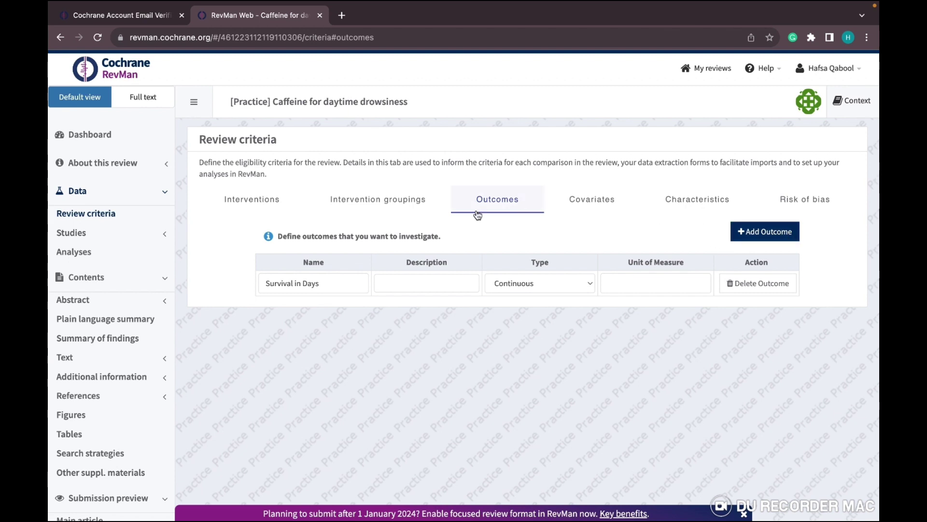
In the Included studies list, delete Amore-Coffea 2000, Deliciozza 2004, Kahve-Paradiso 2002 and Mama-Kaffa 1999
{"action": "left_click", "coordinate": [143, 234]}
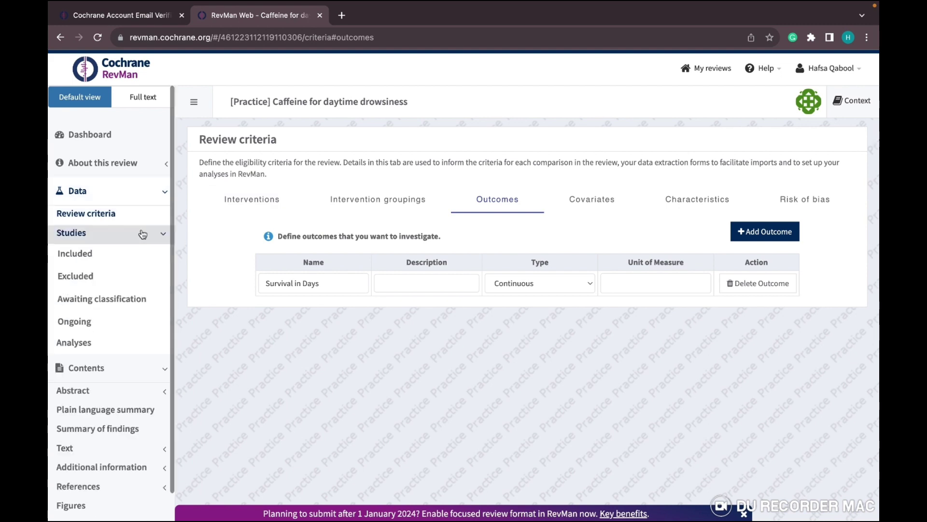
{"action": "left_click", "coordinate": [128, 259]}
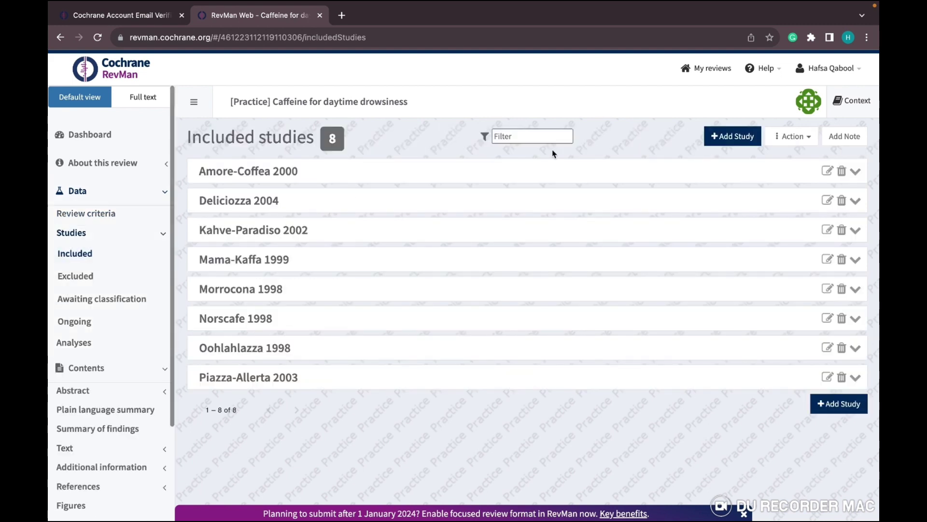
{"action": "left_click", "coordinate": [842, 172]}
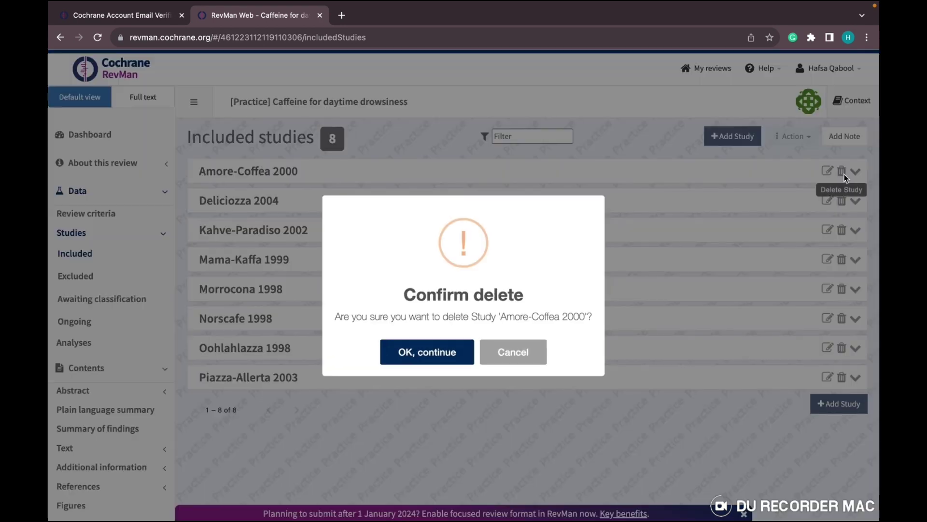
{"action": "left_click", "coordinate": [451, 355]}
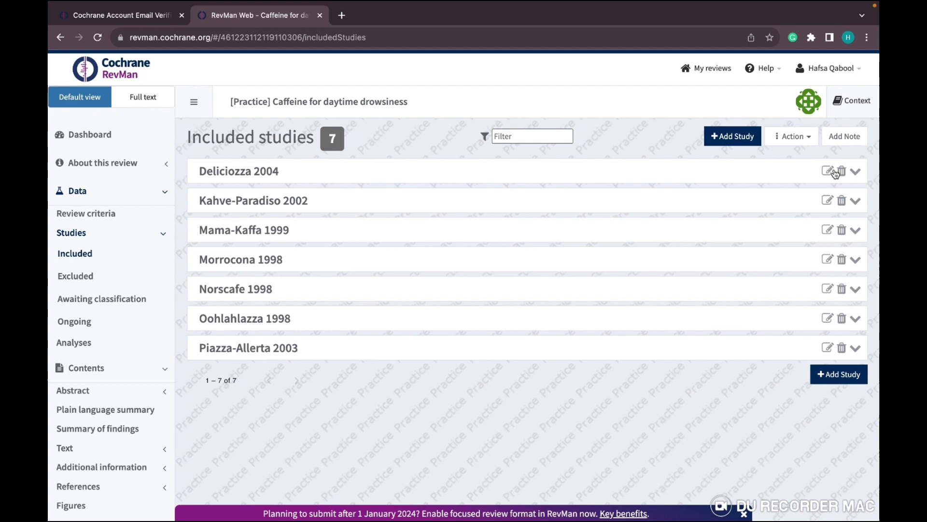
{"action": "left_click", "coordinate": [842, 171]}
{"action": "left_click", "coordinate": [435, 351]}
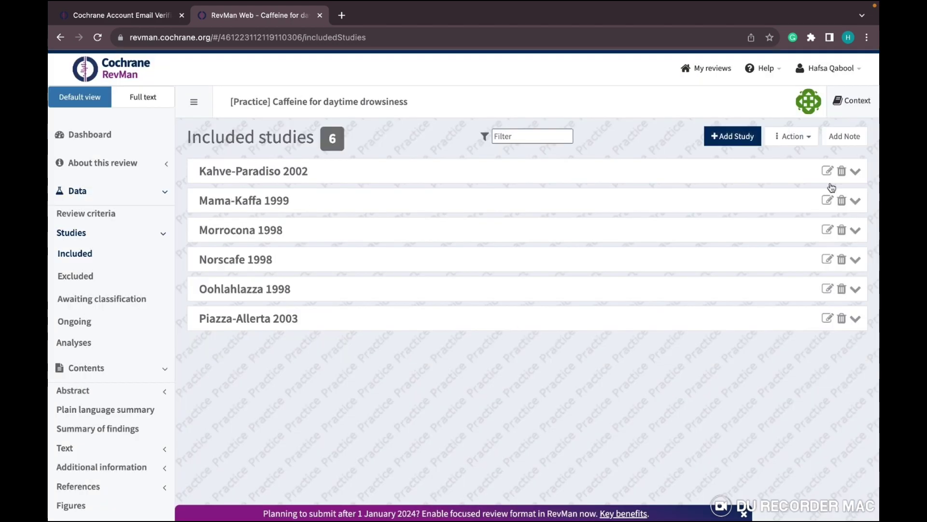
{"action": "left_click", "coordinate": [842, 171]}
{"action": "left_click", "coordinate": [457, 358]}
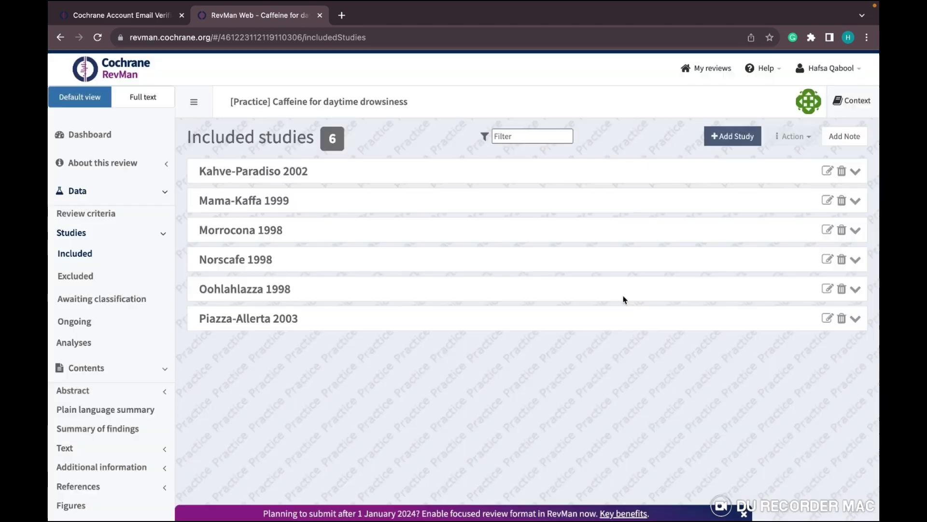
{"action": "left_click", "coordinate": [842, 171]}
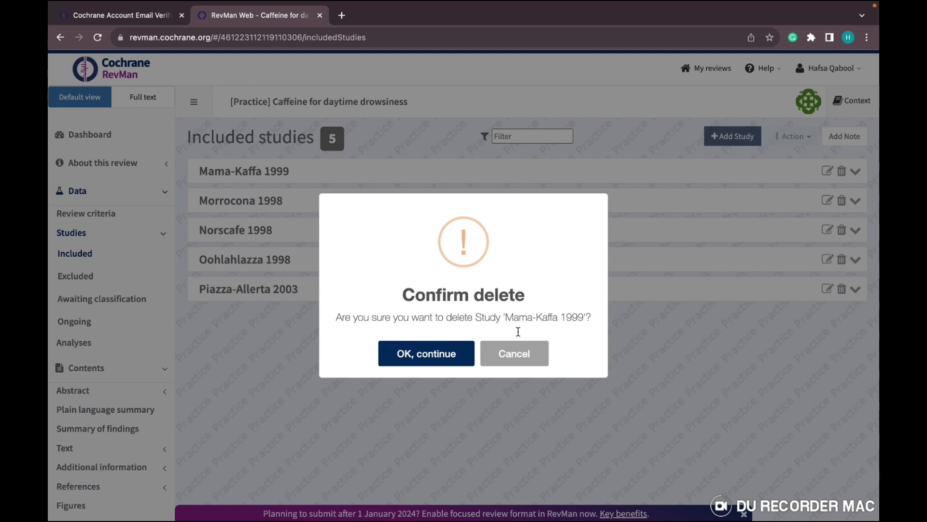
{"action": "left_click", "coordinate": [428, 360]}
Delete the remaining studies Morrocona 1998, Norscafe 1998, Oohlahlazza 1998 and Piazza-Allerta 2003
{"action": "left_click", "coordinate": [842, 171]}
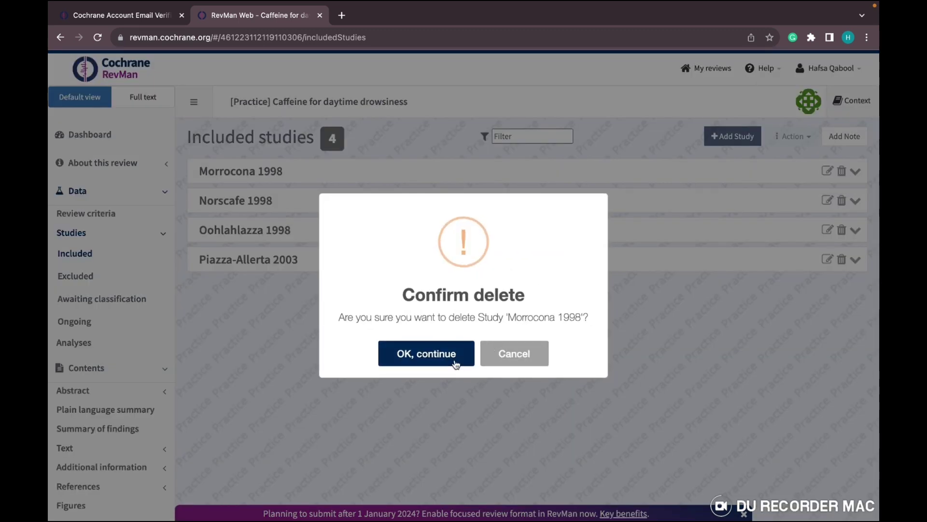
{"action": "left_click", "coordinate": [455, 363]}
{"action": "left_click", "coordinate": [841, 174]}
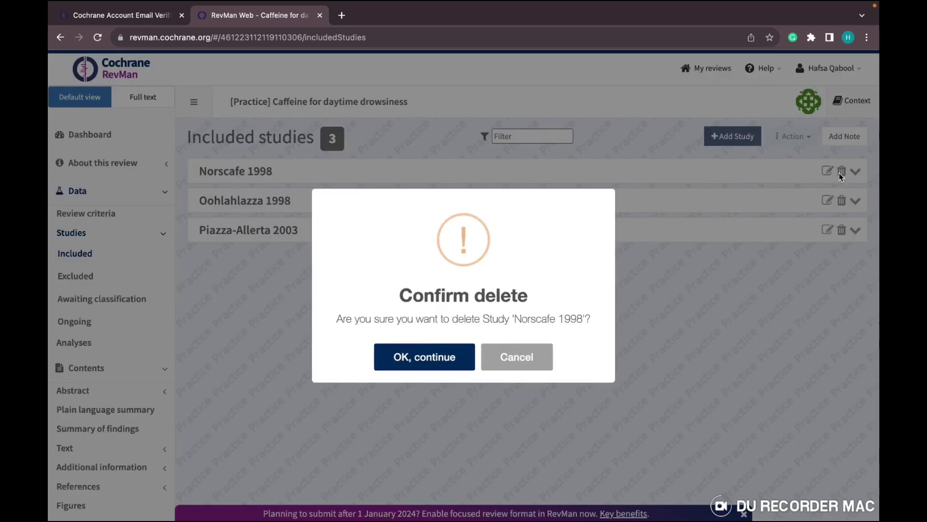
{"action": "left_click", "coordinate": [418, 361]}
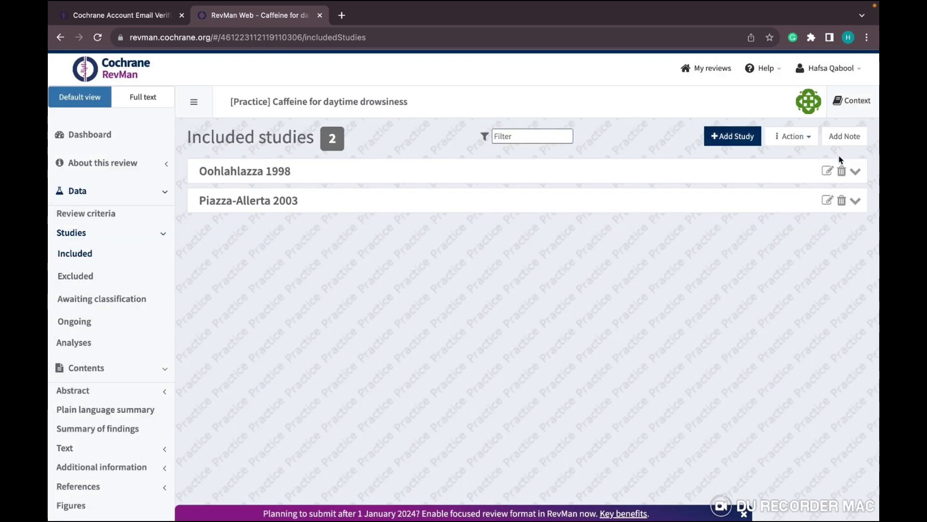
{"action": "left_click", "coordinate": [842, 171]}
{"action": "left_click", "coordinate": [428, 355]}
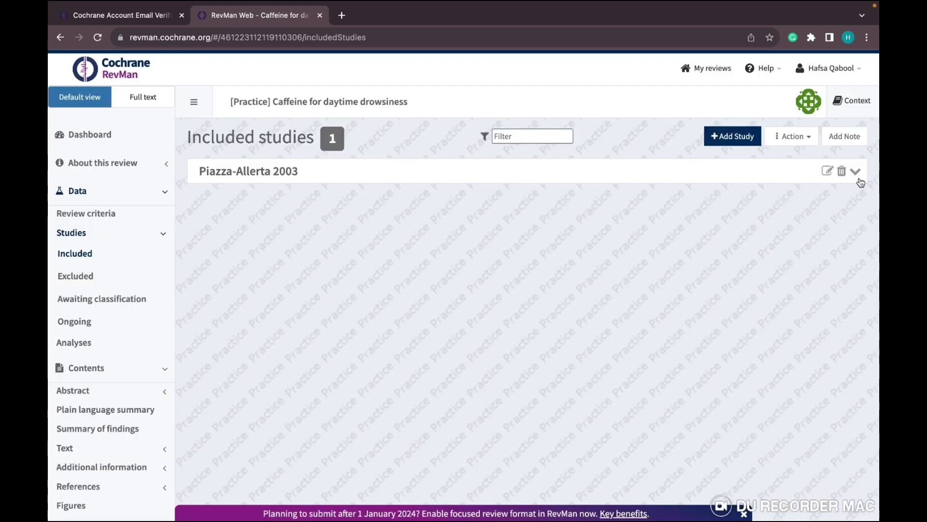
{"action": "left_click", "coordinate": [842, 171]}
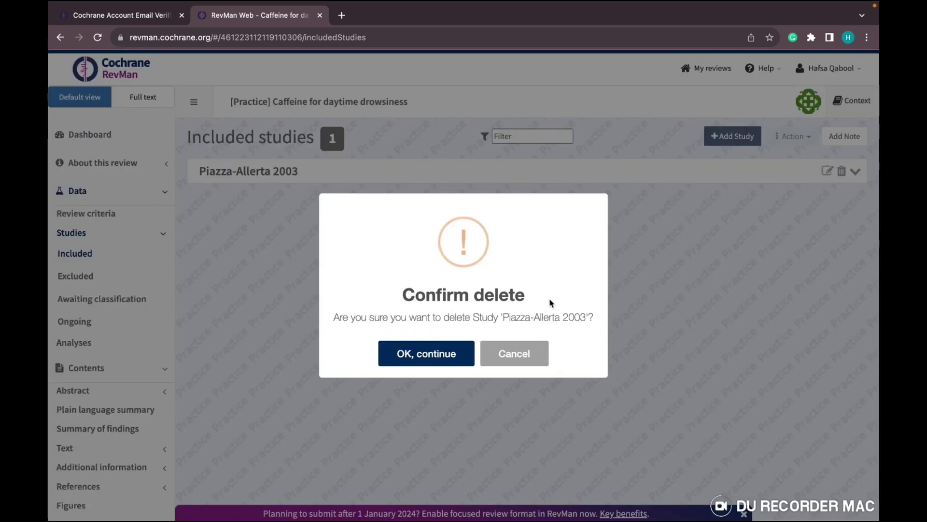
{"action": "left_click", "coordinate": [457, 352]}
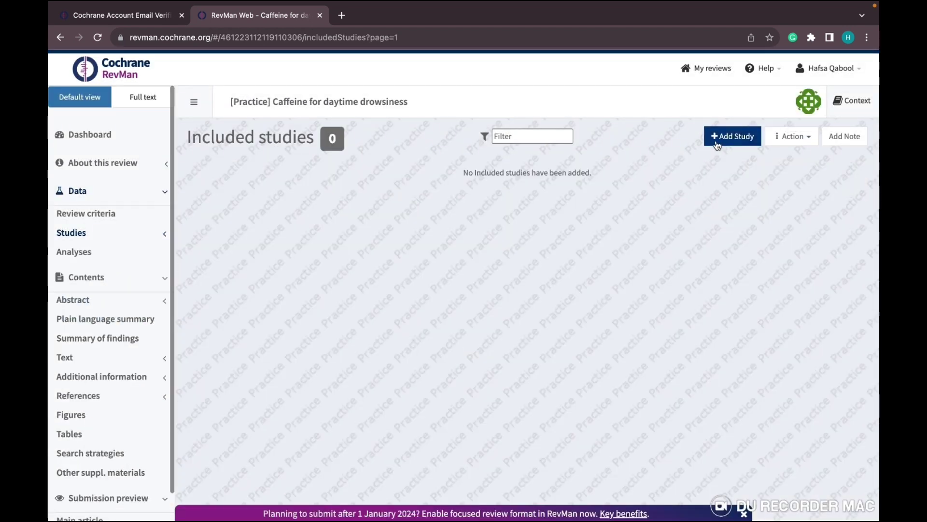
Add a new included study with ID 'John et al' and year 2010
{"action": "left_click", "coordinate": [718, 145]}
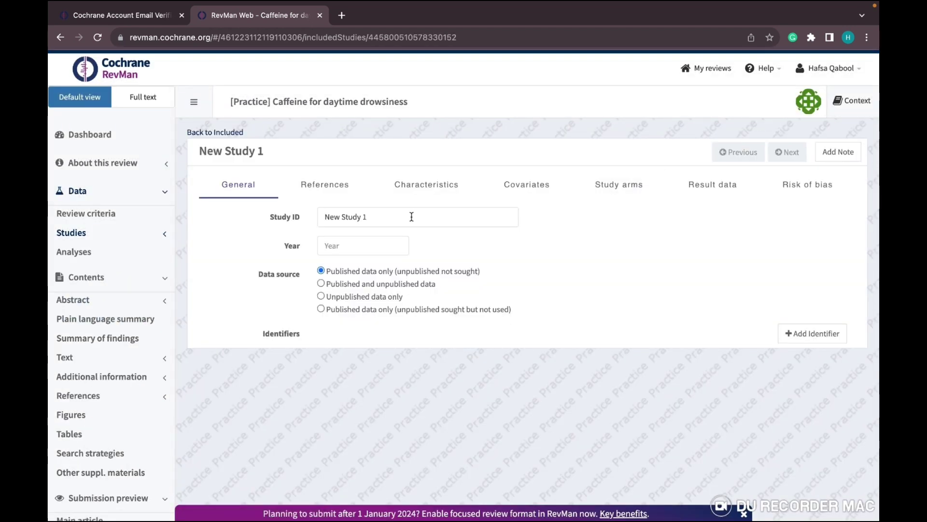
{"action": "triple_click", "coordinate": [412, 217]}
{"action": "type", "text": "John et al"}
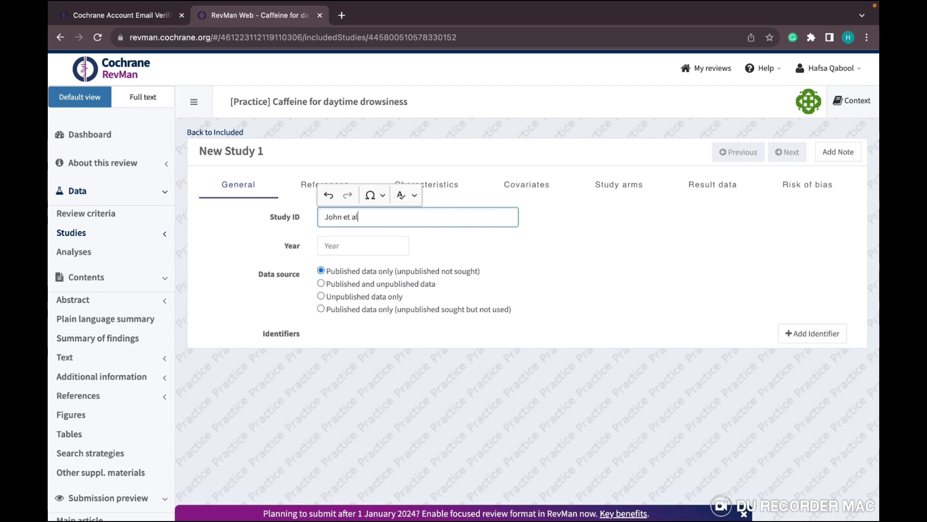
{"action": "left_click", "coordinate": [373, 244]}
{"action": "type", "text": "2010"}
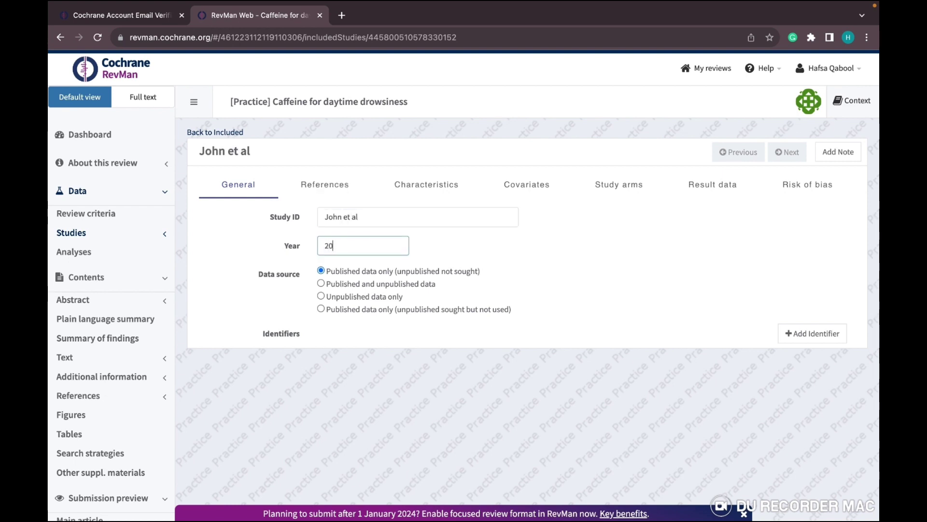
Look through the new study's References and Characteristics tabs
{"action": "left_click", "coordinate": [328, 187]}
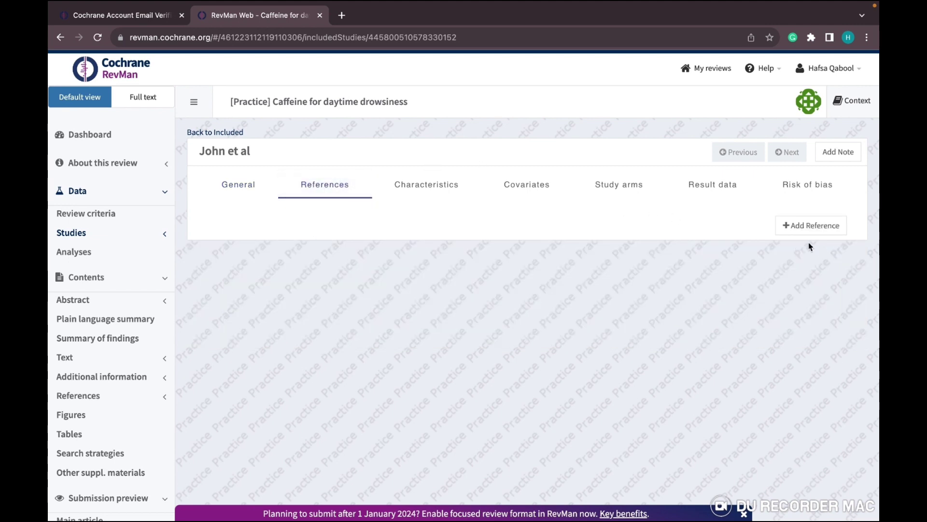
{"action": "left_click", "coordinate": [428, 195]}
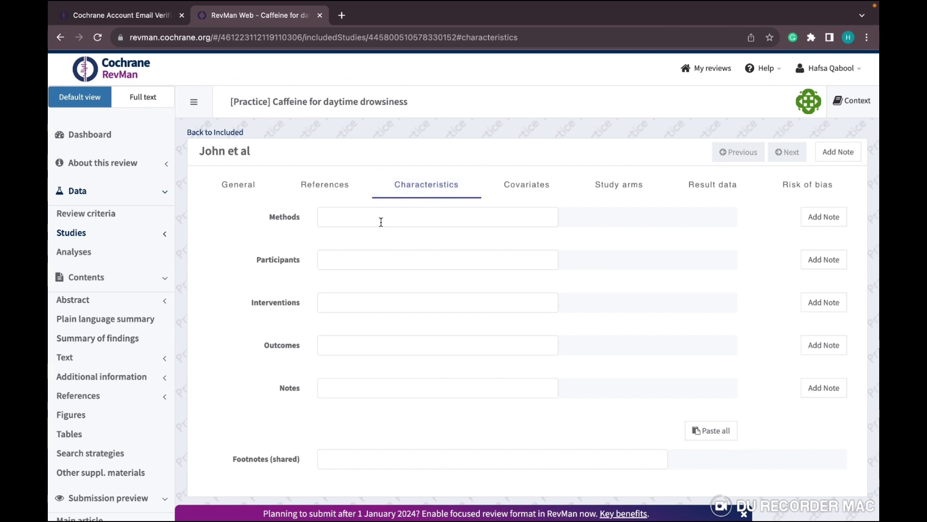
{"action": "scroll", "coordinate": [381, 221], "scroll_direction": "down", "scroll_amount": 1}
{"action": "scroll", "coordinate": [381, 222], "scroll_direction": "up", "scroll_amount": 1}
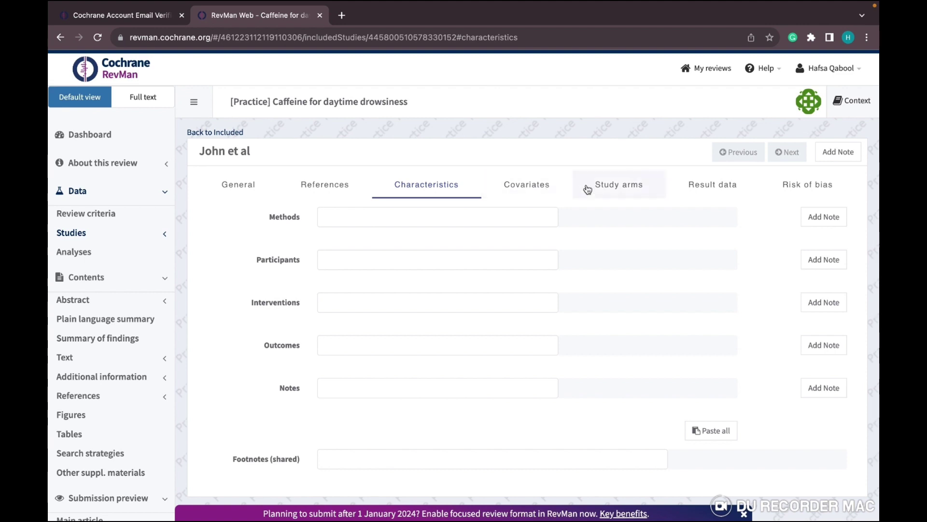
Add two arms to John et al under Study arms, assigning Drug 1 and Drug 2
{"action": "left_click", "coordinate": [624, 200]}
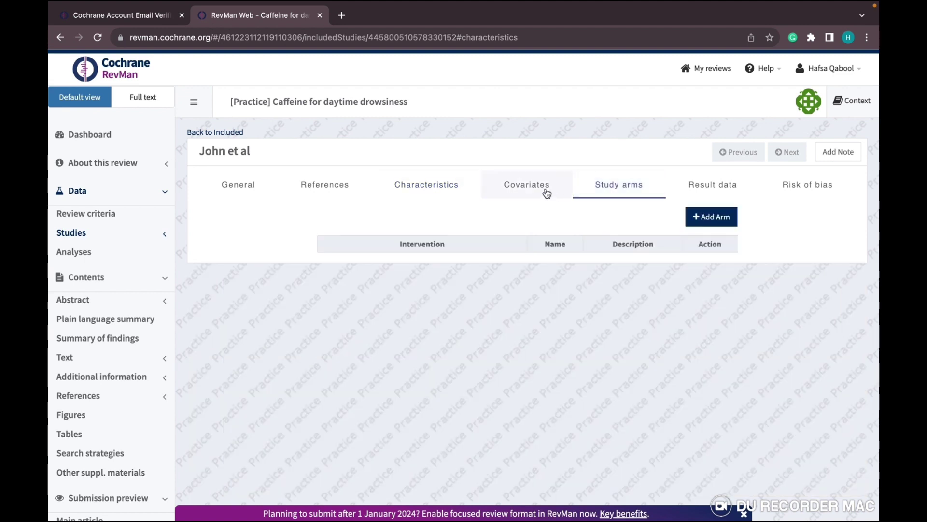
{"action": "left_click", "coordinate": [713, 217]}
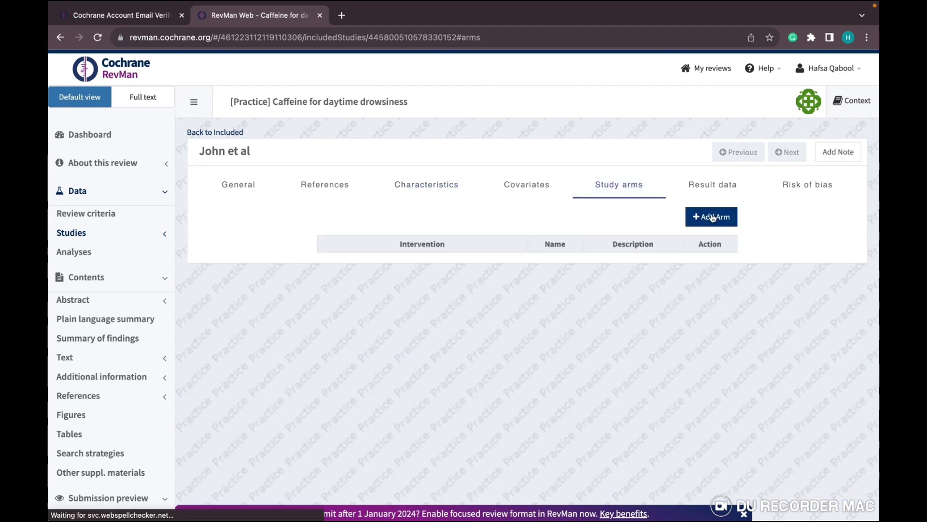
{"action": "left_click", "coordinate": [442, 273]}
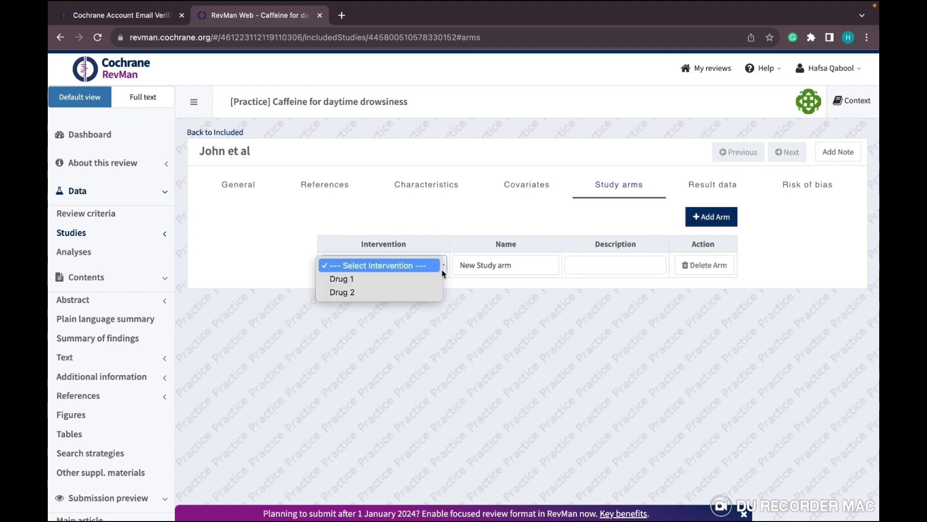
{"action": "left_click", "coordinate": [424, 279]}
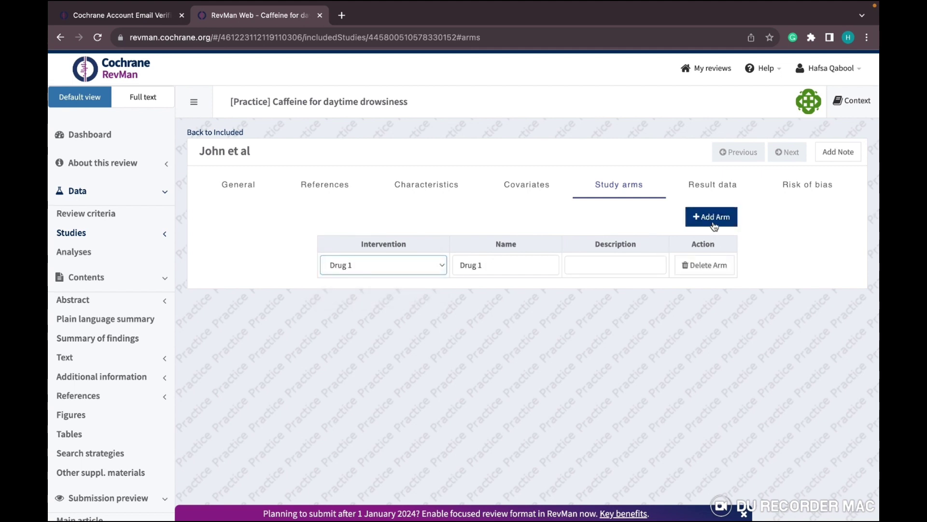
{"action": "left_click", "coordinate": [713, 225]}
{"action": "left_click", "coordinate": [421, 290]}
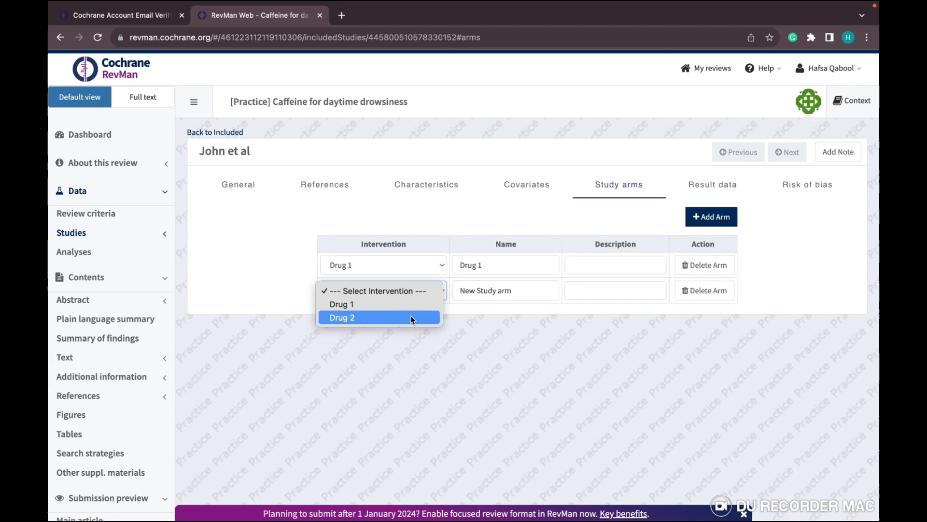
{"action": "left_click", "coordinate": [411, 316]}
Add an arm-level Survival in Days result for John et al with Drug 1 mean 22.91, SD 10.09, total 100
{"action": "left_click", "coordinate": [719, 185]}
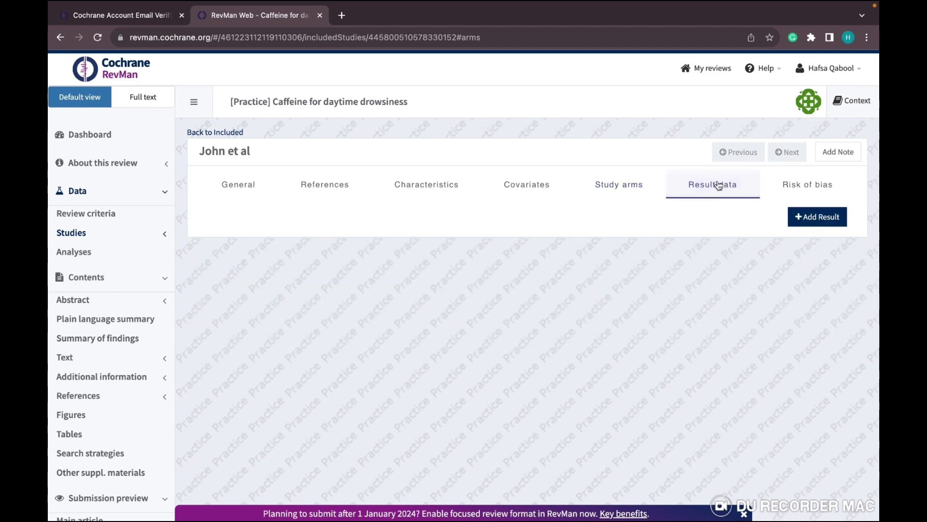
{"action": "left_click", "coordinate": [839, 220]}
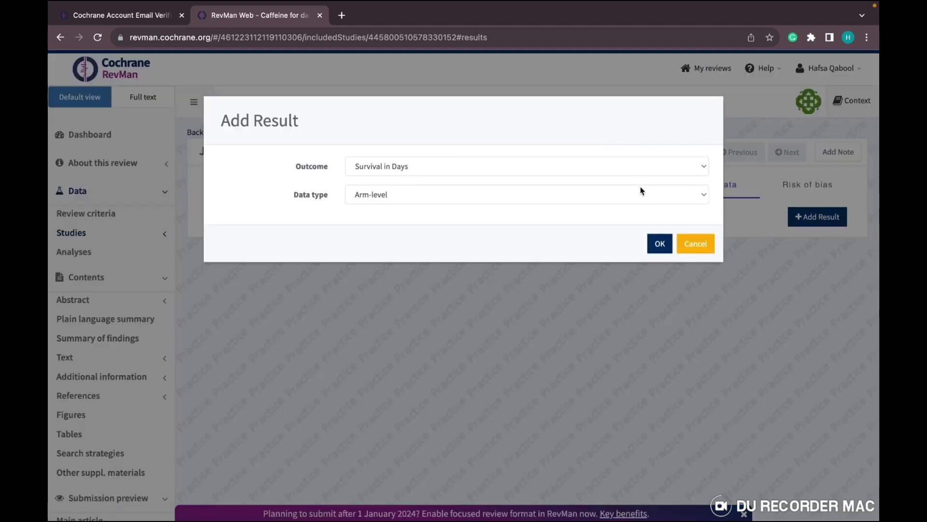
{"action": "left_click", "coordinate": [660, 243]}
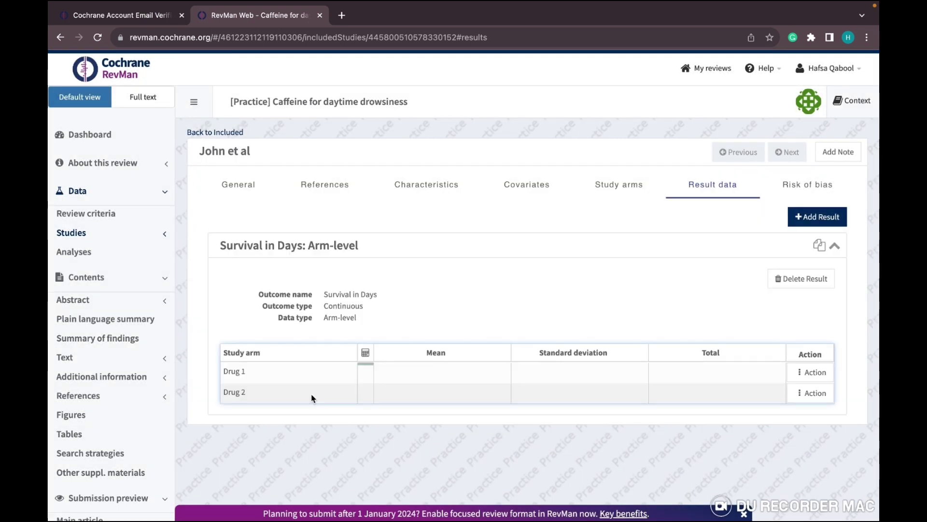
{"action": "left_click", "coordinate": [433, 373]}
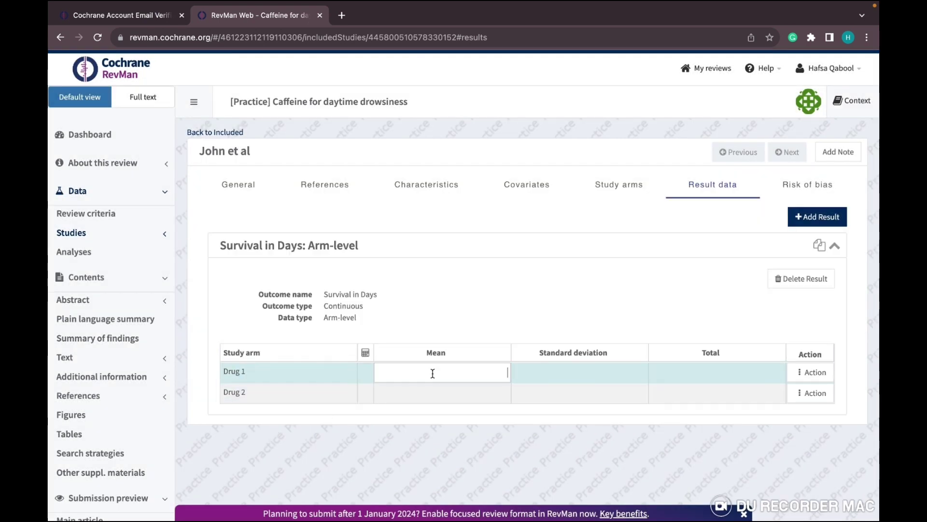
{"action": "type", "text": "2"}
{"action": "type", "text": "2.91"}
{"action": "left_click", "coordinate": [567, 371]}
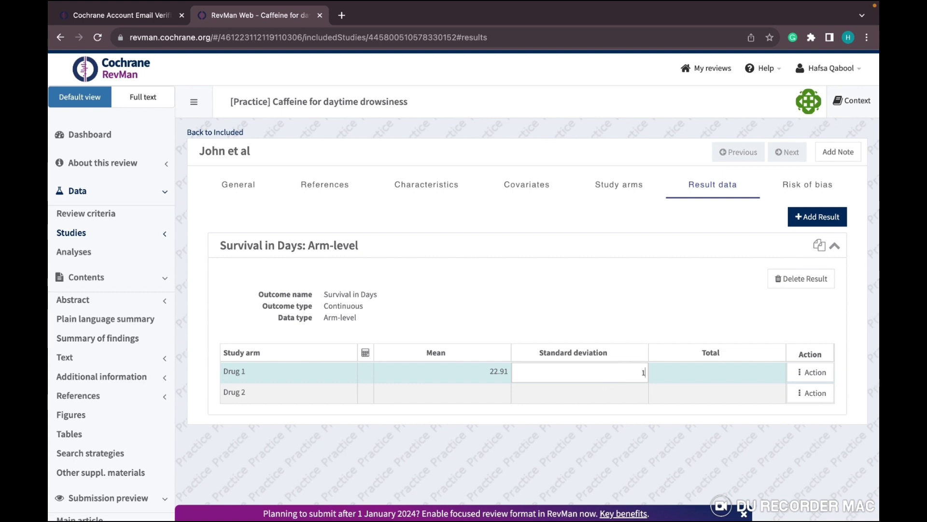
{"action": "type", "text": "10.09"}
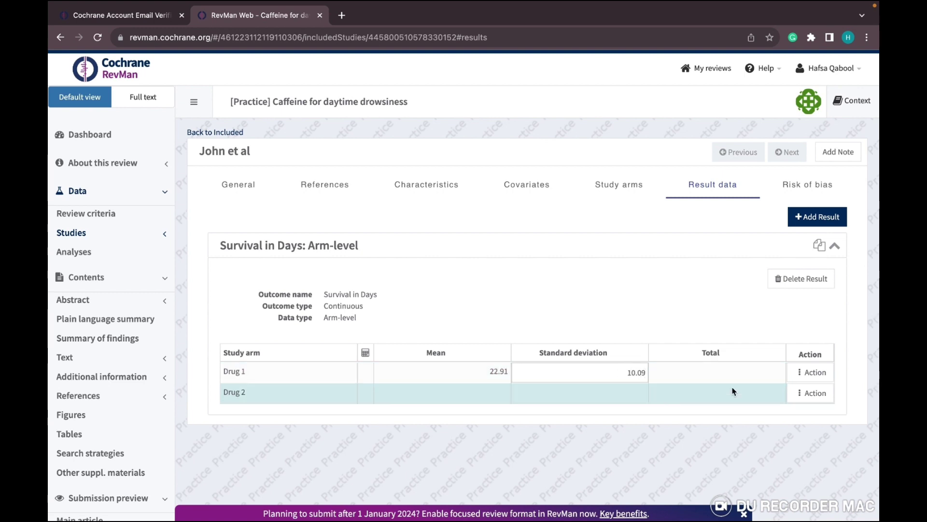
{"action": "left_click", "coordinate": [730, 373]}
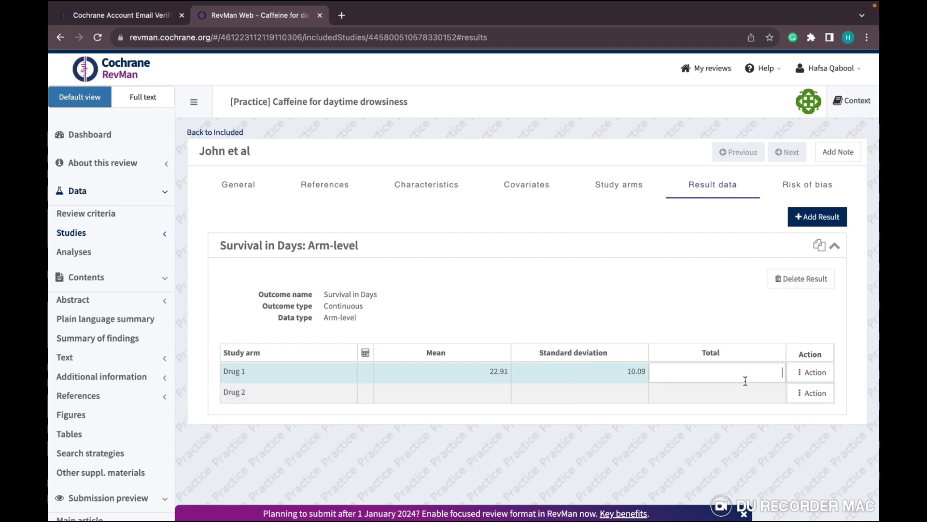
{"action": "type", "text": "100"}
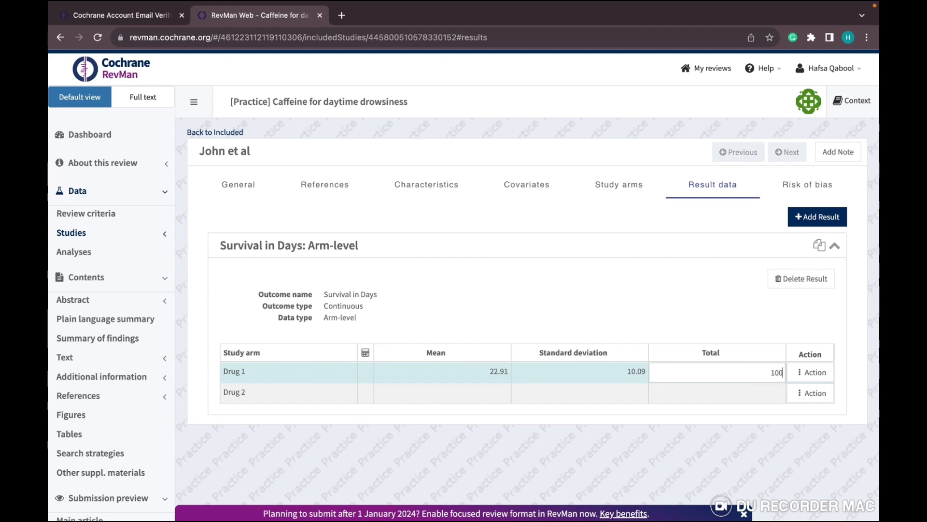
Enter Drug 2 mean 27.9, SD 11.09, total 100, then show the Included studies list
{"action": "left_click", "coordinate": [494, 395]}
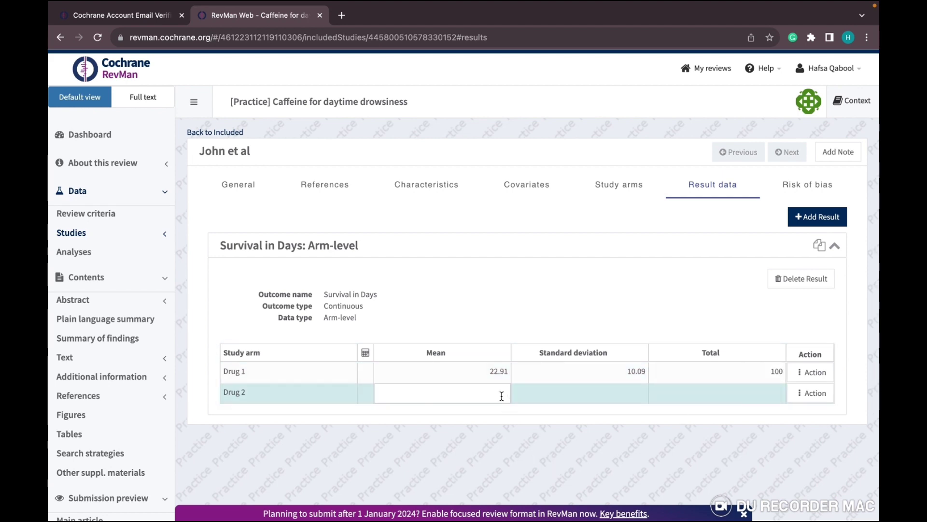
{"action": "type", "text": "27.9"}
{"action": "left_click", "coordinate": [624, 392]}
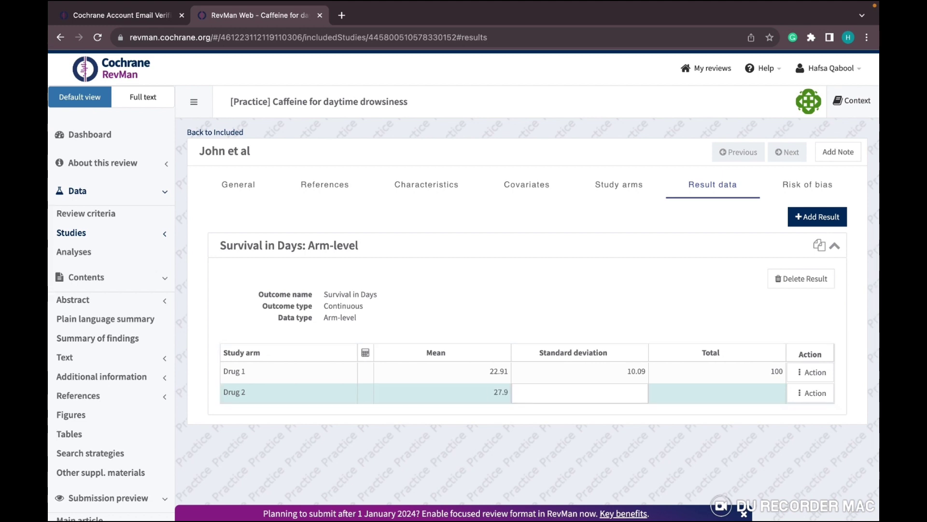
{"action": "type", "text": "11.09"}
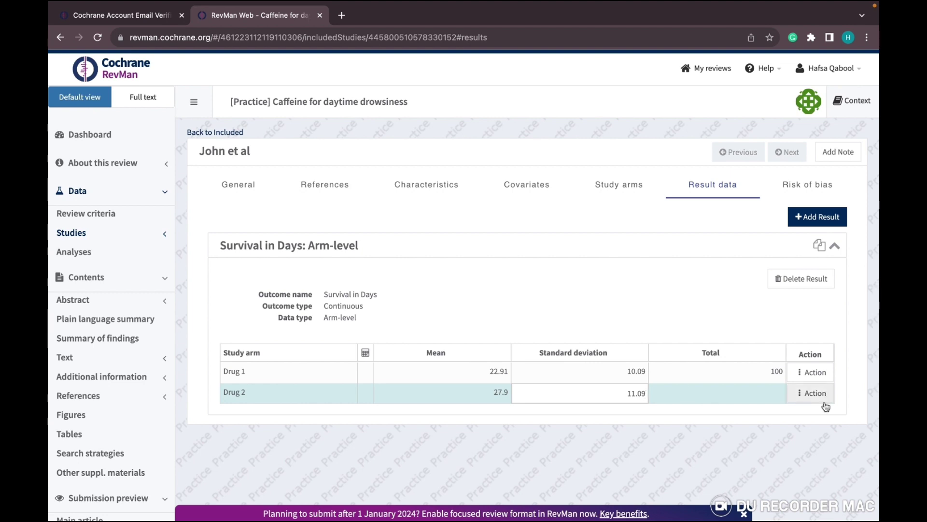
{"action": "left_click", "coordinate": [774, 396]}
{"action": "type", "text": "10"}
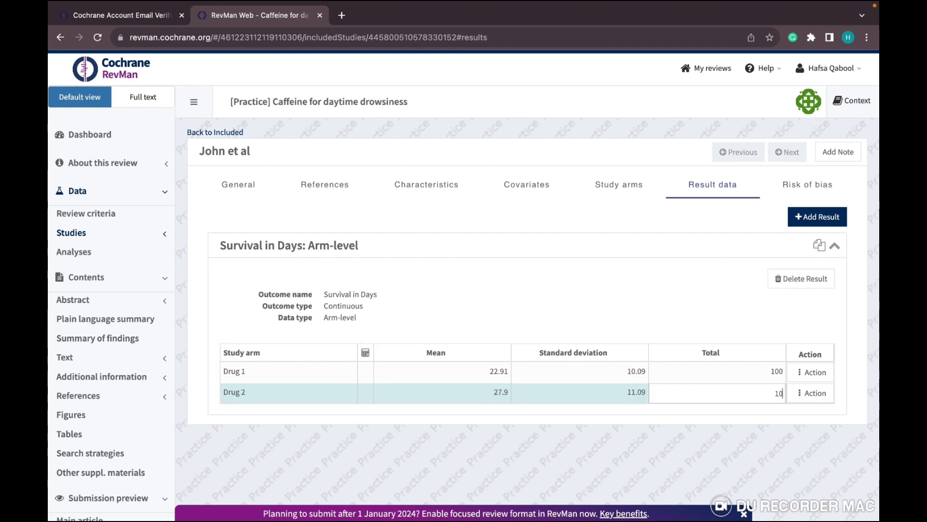
{"action": "type", "text": "0"}
{"action": "key", "text": "Return"}
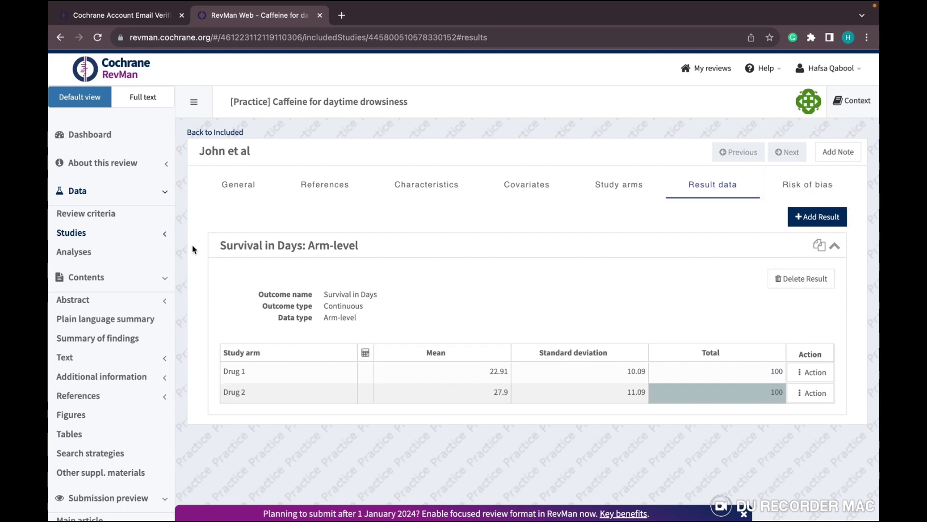
{"action": "left_click", "coordinate": [110, 234]}
{"action": "left_click", "coordinate": [104, 256]}
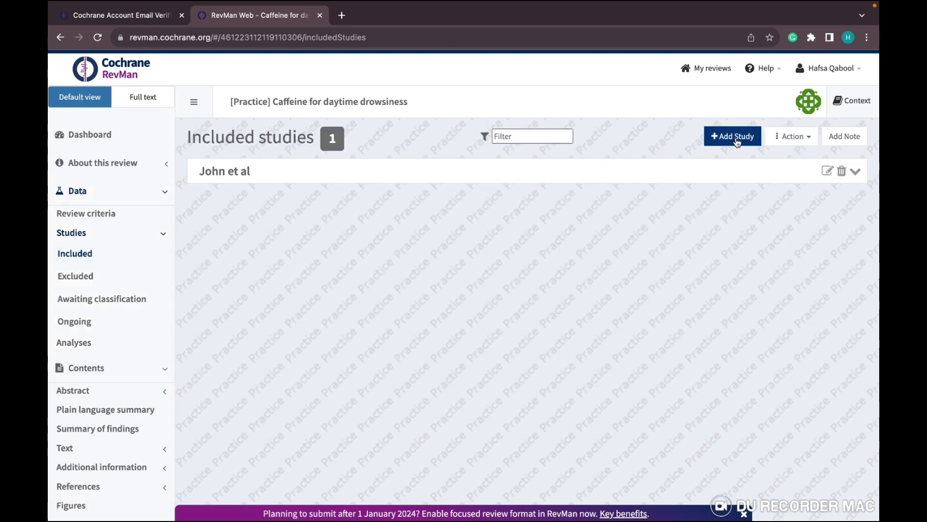
Add a new included study with ID 'Peter et al' and year 2023
{"action": "left_click", "coordinate": [735, 140]}
{"action": "triple_click", "coordinate": [403, 220]}
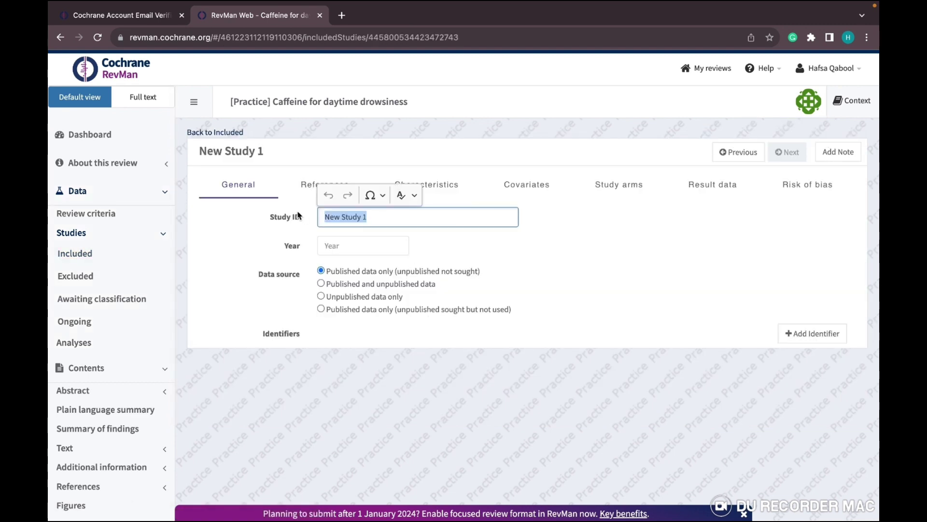
{"action": "type", "text": "Peter et al"}
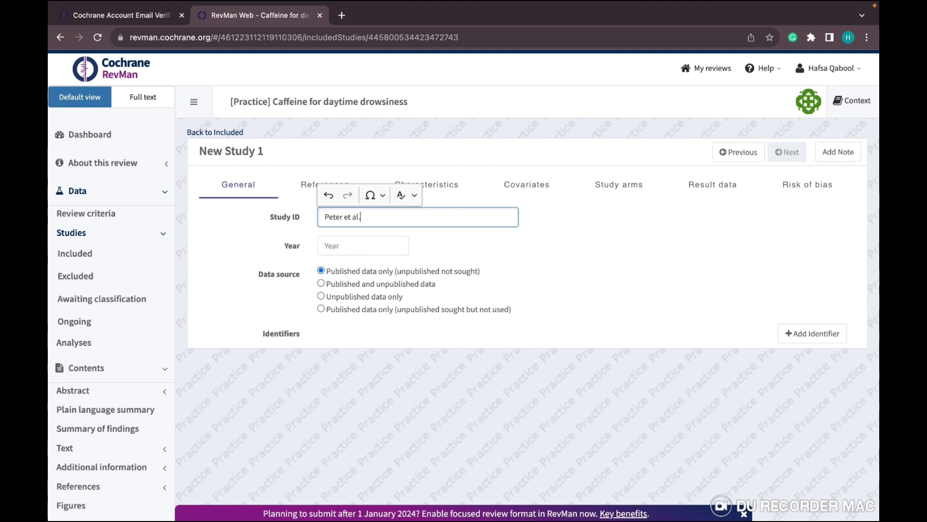
{"action": "left_click", "coordinate": [334, 245]}
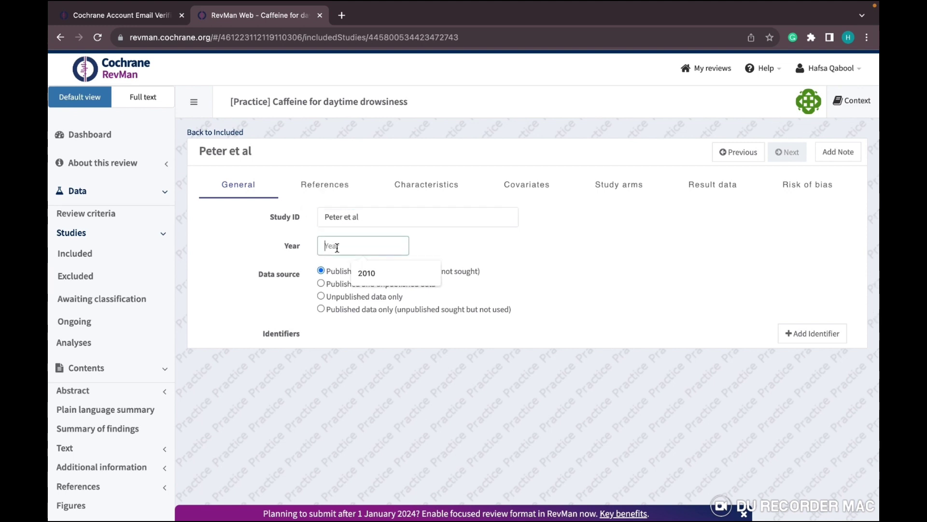
{"action": "type", "text": "2023"}
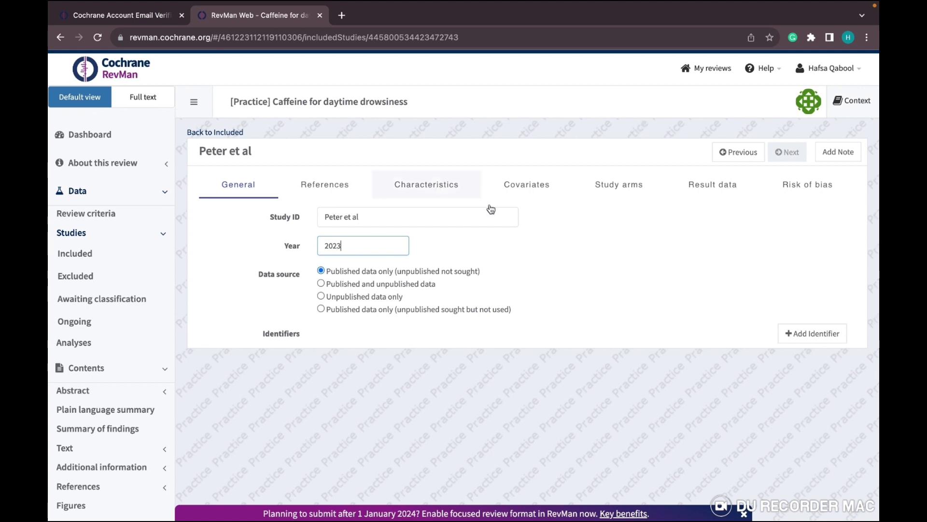
{"action": "left_click", "coordinate": [590, 258]}
Add two study arms to Peter et al, assigning interventions Drug 1 and Drug 2
{"action": "left_click", "coordinate": [453, 192]}
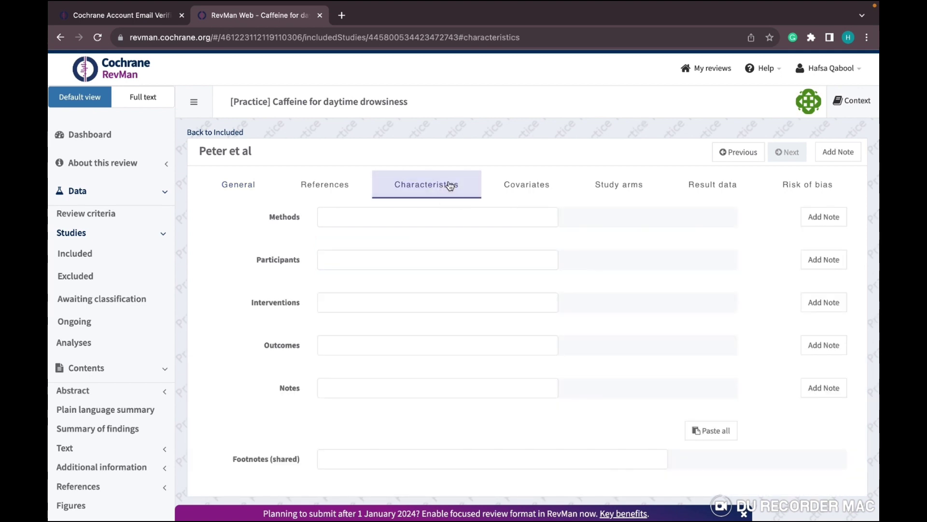
{"action": "left_click", "coordinate": [530, 191]}
{"action": "left_click", "coordinate": [611, 192]}
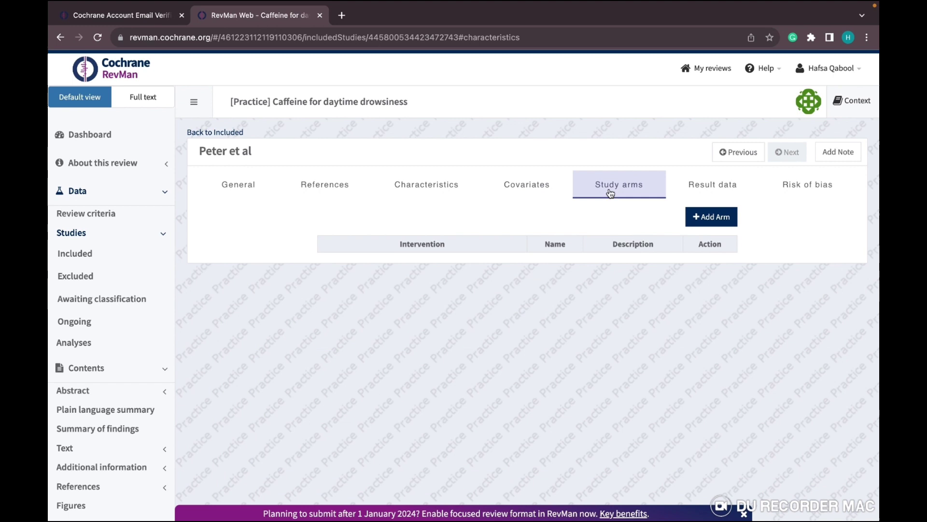
{"action": "left_click", "coordinate": [705, 216]}
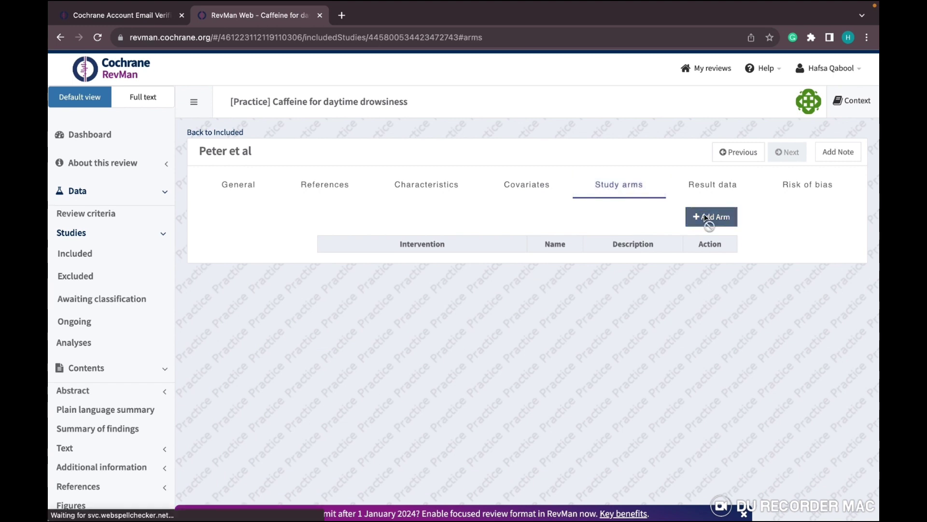
{"action": "left_click", "coordinate": [438, 266]}
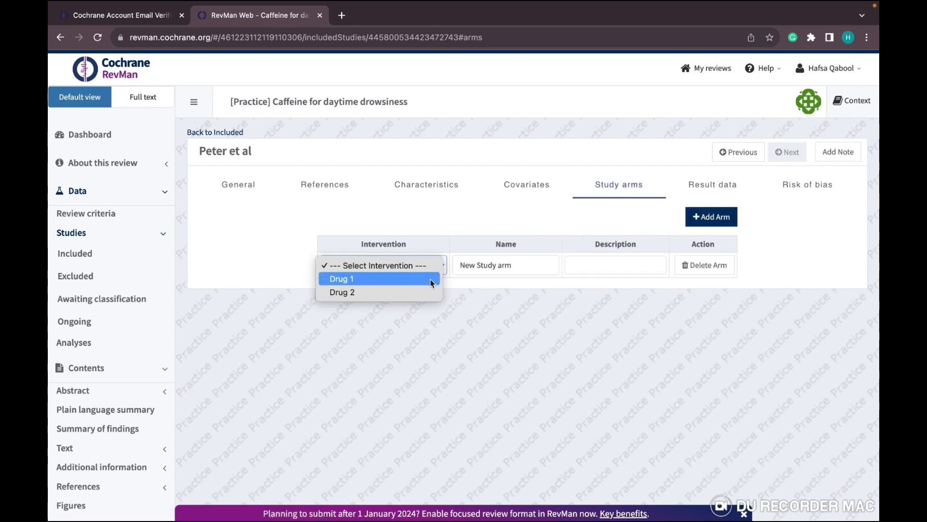
{"action": "left_click", "coordinate": [430, 279]}
{"action": "left_click", "coordinate": [715, 218]}
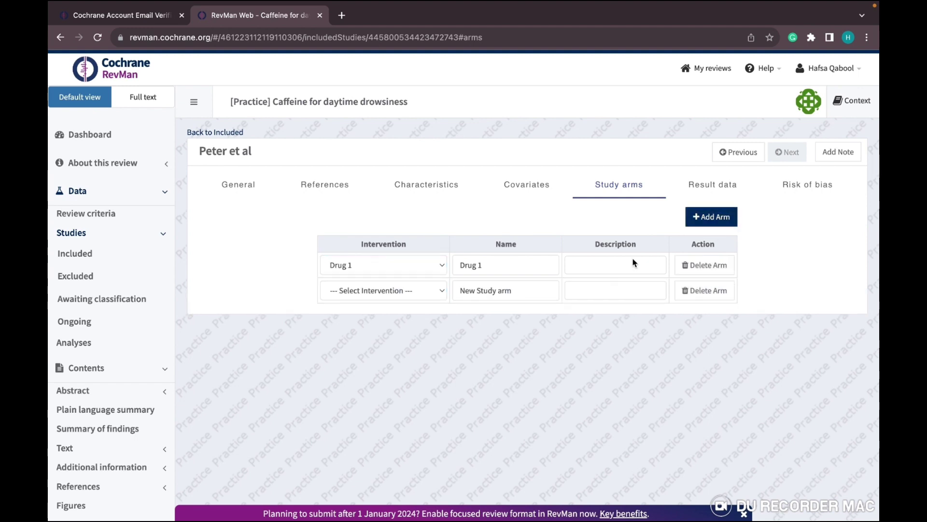
{"action": "left_click", "coordinate": [442, 291]}
{"action": "left_click", "coordinate": [417, 317]}
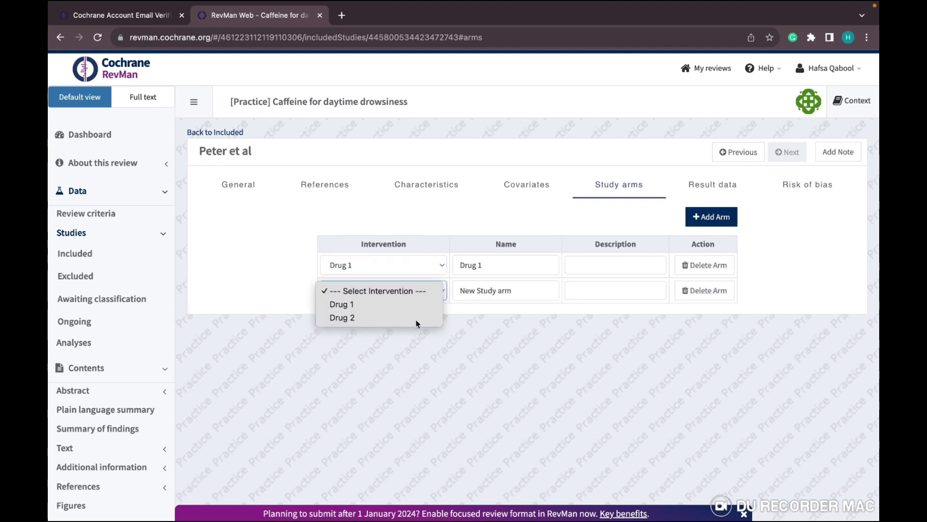
Add an arm-level Survival in Days result with Drug 1 mean 30.12, SD 12.87, total 97
{"action": "left_click", "coordinate": [749, 198]}
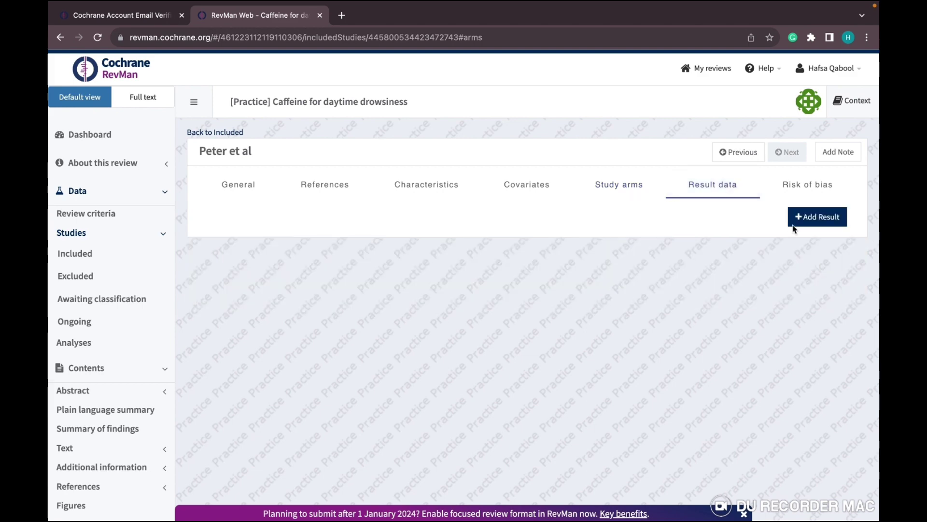
{"action": "left_click", "coordinate": [816, 218]}
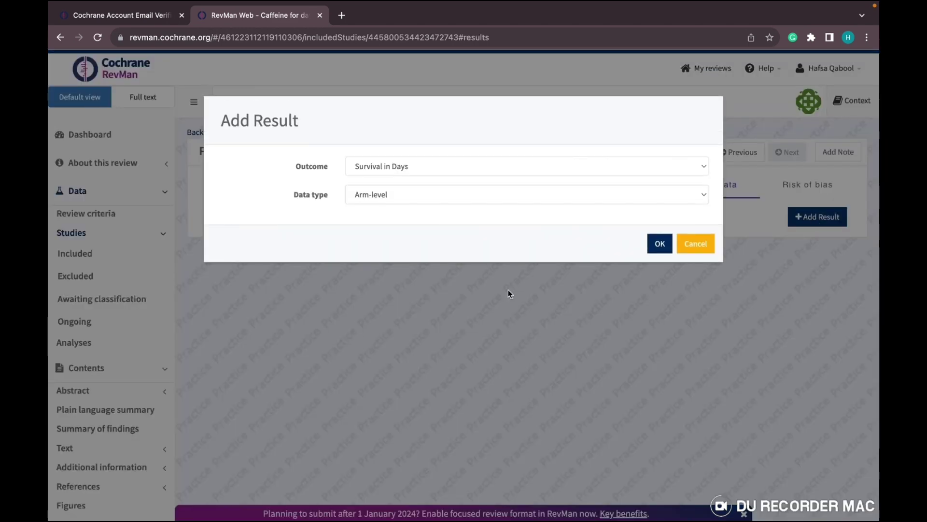
{"action": "left_click", "coordinate": [661, 244]}
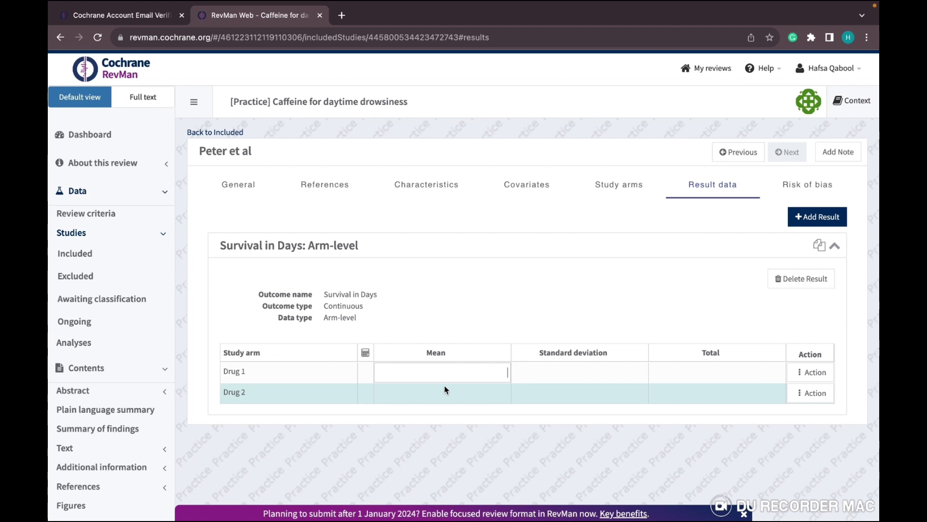
{"action": "type", "text": "30.12"}
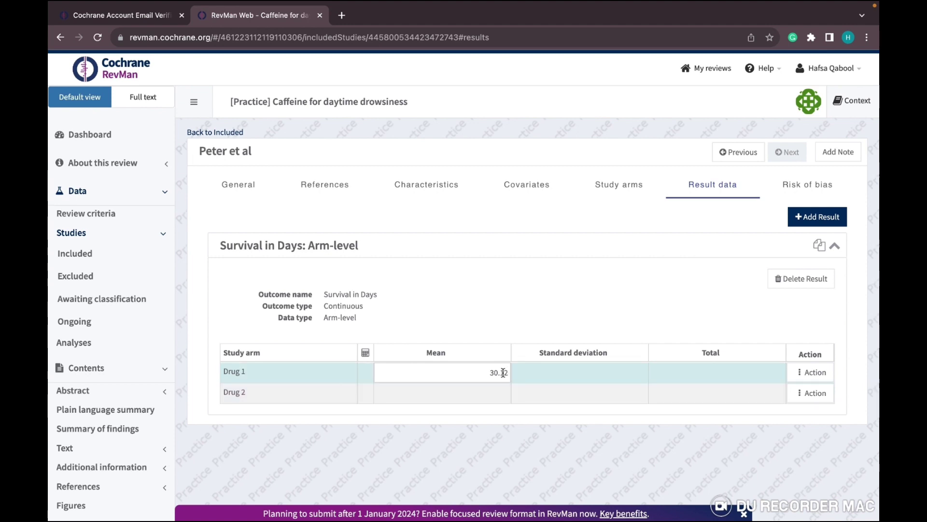
{"action": "left_click", "coordinate": [559, 373]}
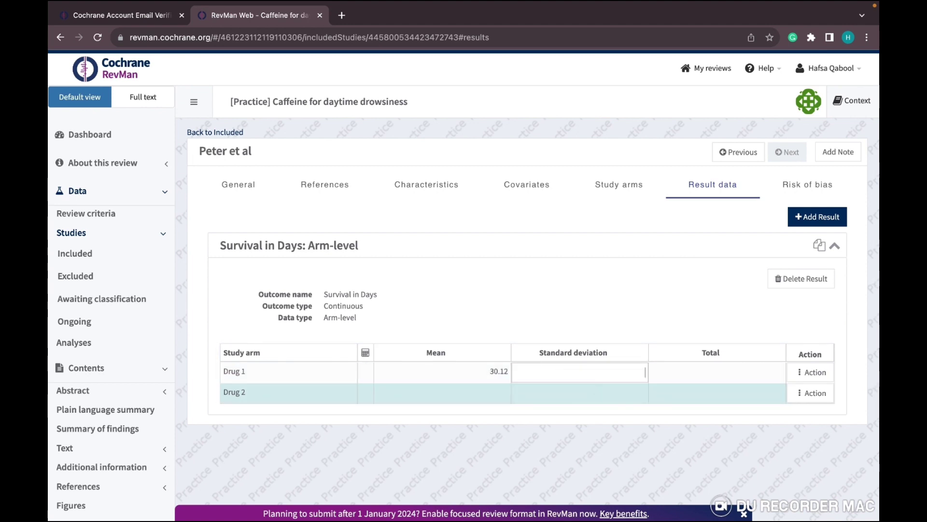
{"action": "type", "text": "12.87"}
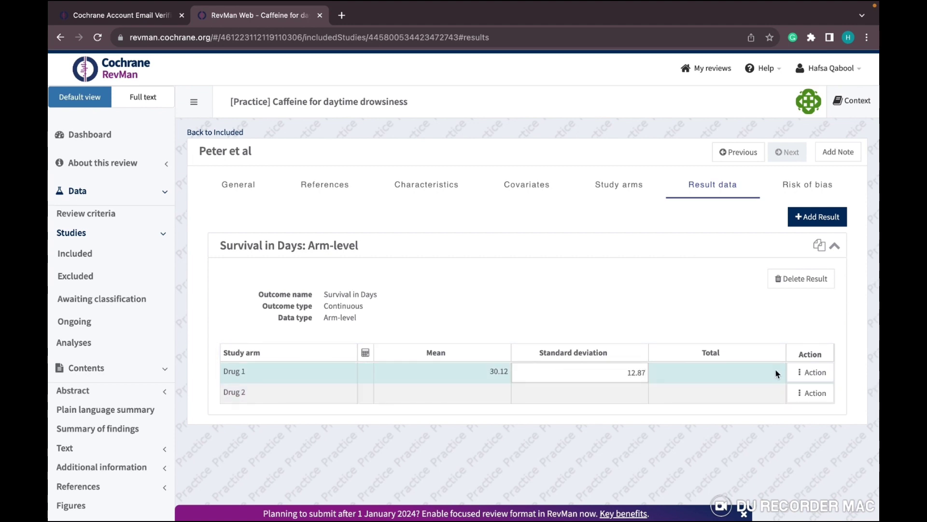
{"action": "left_click", "coordinate": [777, 370]}
{"action": "type", "text": "9"}
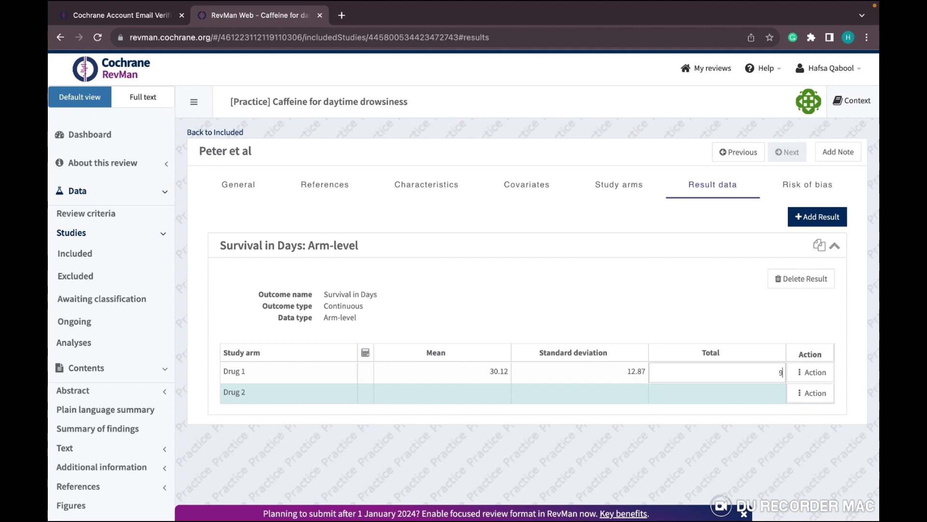
{"action": "type", "text": "7"}
Enter Drug 2 mean 43.12, SD 10.18 and total 9, then return to Included studies
{"action": "left_click", "coordinate": [508, 391]}
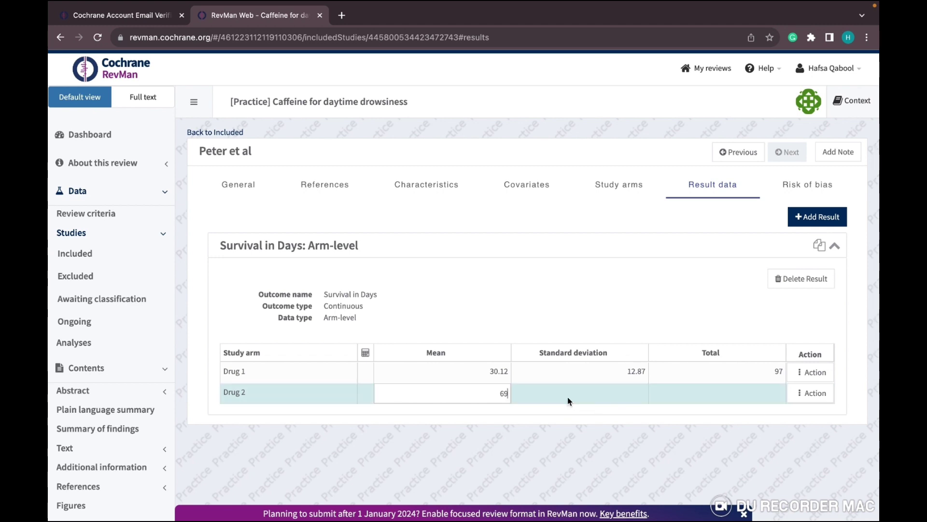
{"action": "key", "text": "BackSpace"}
{"action": "key", "text": "BackSpace"}
{"action": "type", "text": "43.12"}
{"action": "key", "text": "Tab"}
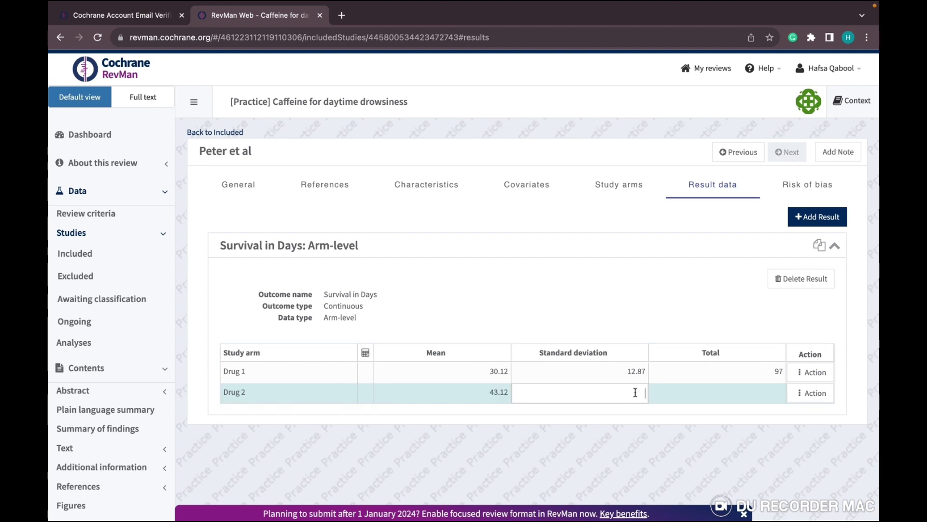
{"action": "type", "text": "10.18"}
{"action": "left_click", "coordinate": [771, 393]}
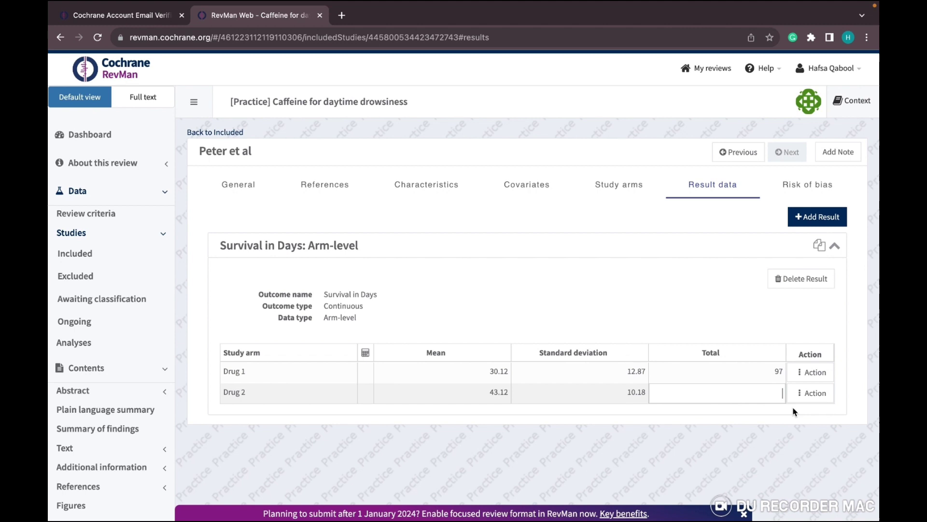
{"action": "type", "text": "96"}
{"action": "left_click", "coordinate": [75, 253]}
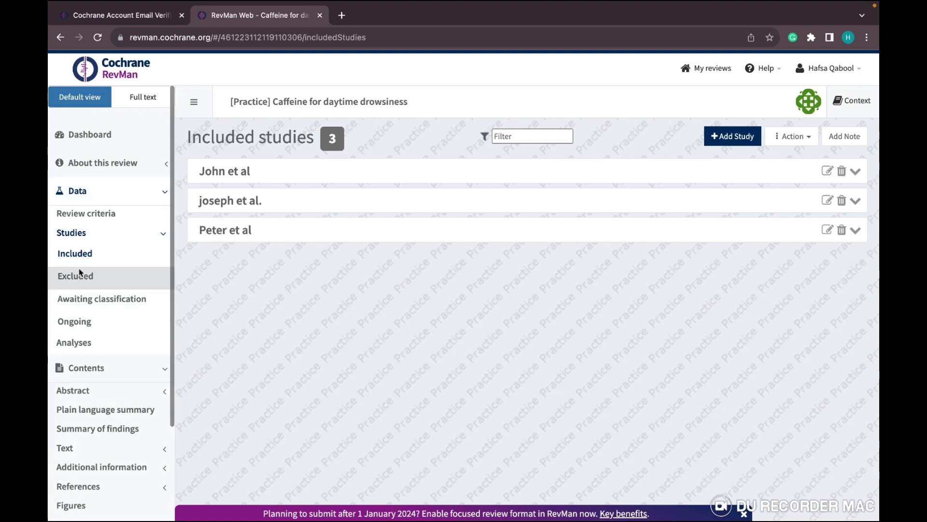
Delete the existing Caffeine versus decaf analysis group
{"action": "left_click", "coordinate": [85, 343]}
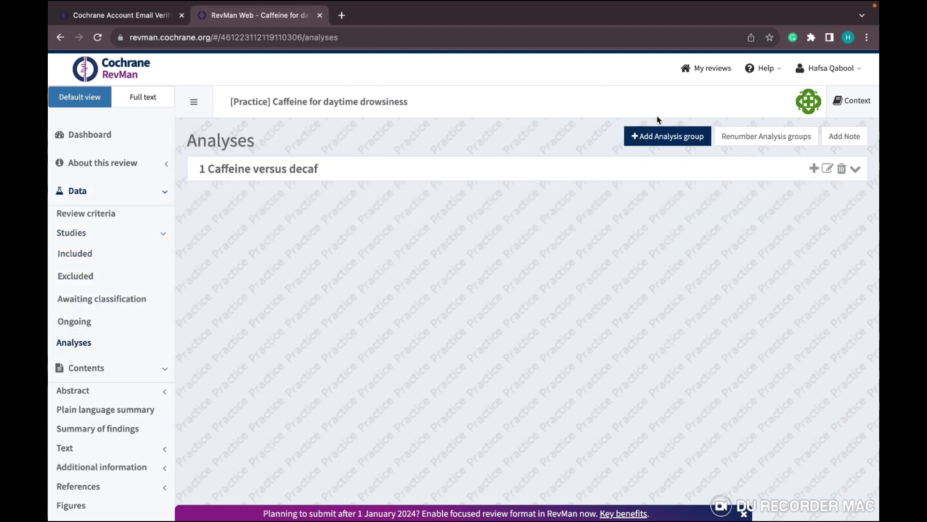
{"action": "left_click", "coordinate": [842, 169]}
{"action": "left_click", "coordinate": [412, 361]}
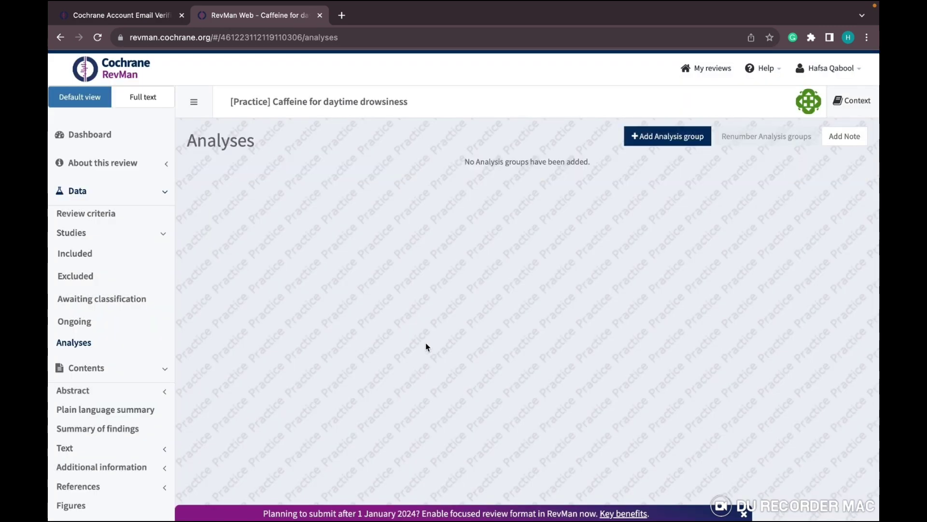
Create a new analysis group named 'Survival' and return to the Analyses list
{"action": "left_click", "coordinate": [665, 137]}
{"action": "left_click_drag", "start_coordinate": [442, 178], "coordinate": [371, 176]}
{"action": "type", "text": "S"}
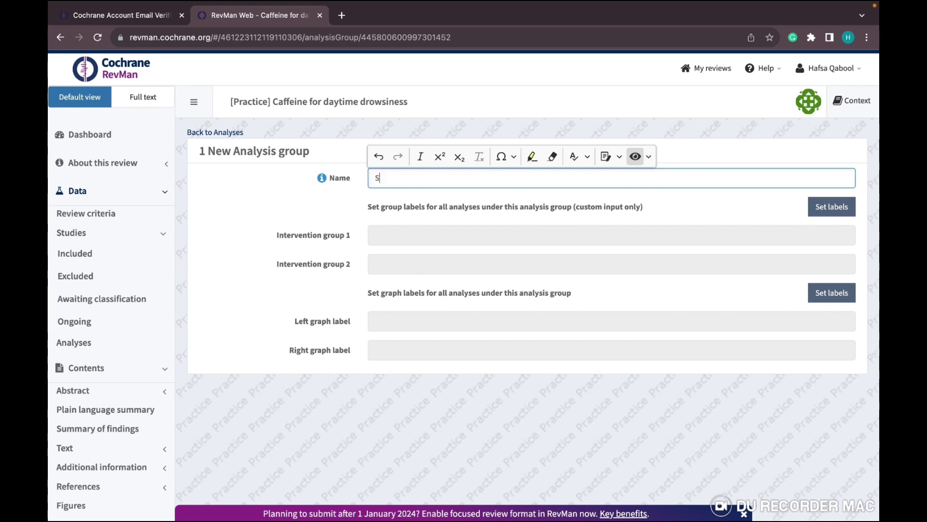
{"action": "type", "text": "urviavl"}
{"action": "type", "text": "va"}
{"action": "type", "text": "l"}
{"action": "left_click", "coordinate": [578, 391]}
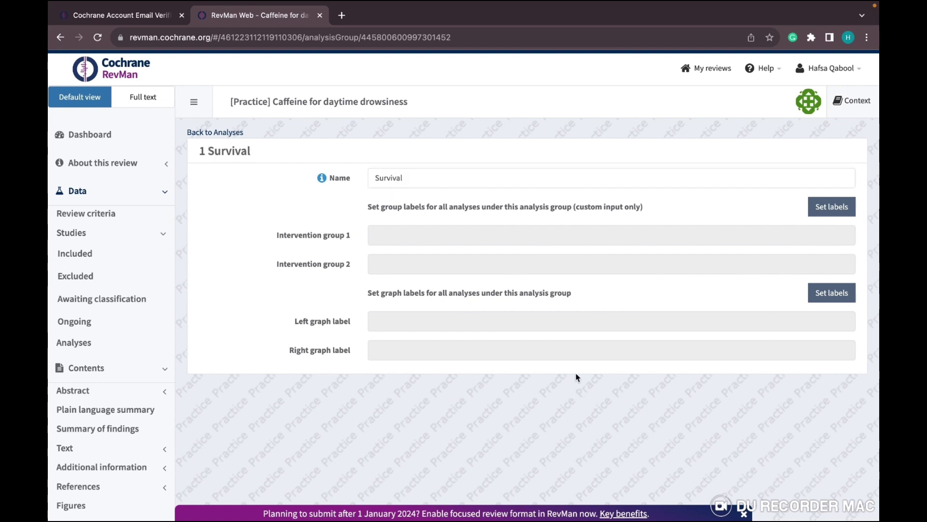
{"action": "left_click", "coordinate": [213, 133]}
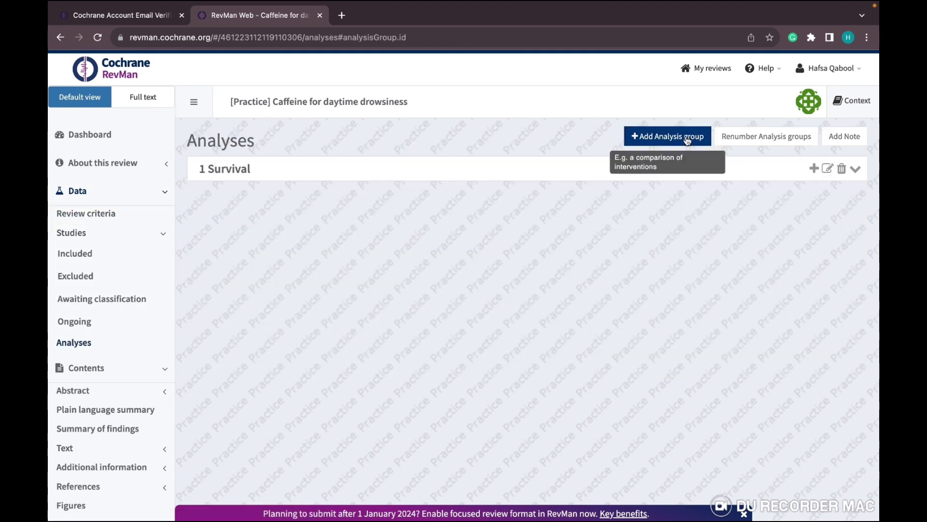
Add an automatic analysis to the Survival group, keeping the default name 'New Analysis'
{"action": "left_click", "coordinate": [757, 173]}
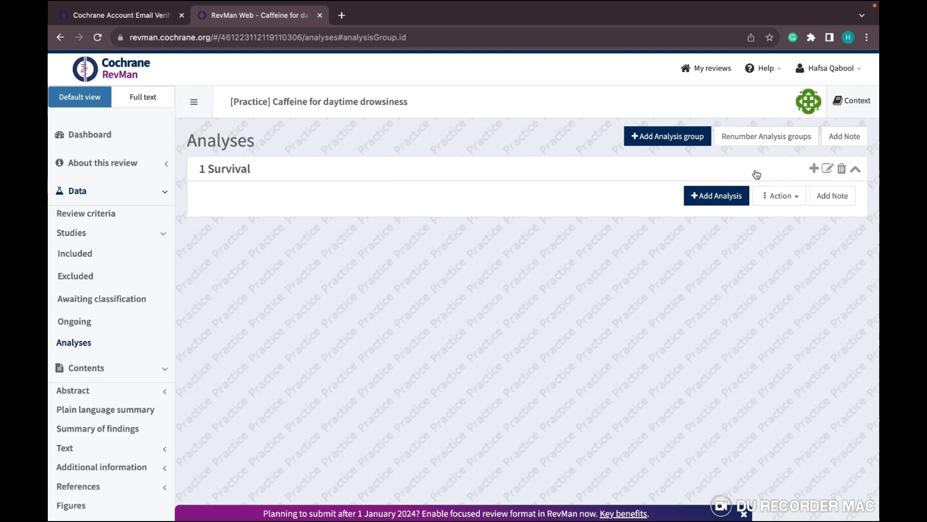
{"action": "left_click", "coordinate": [716, 197]}
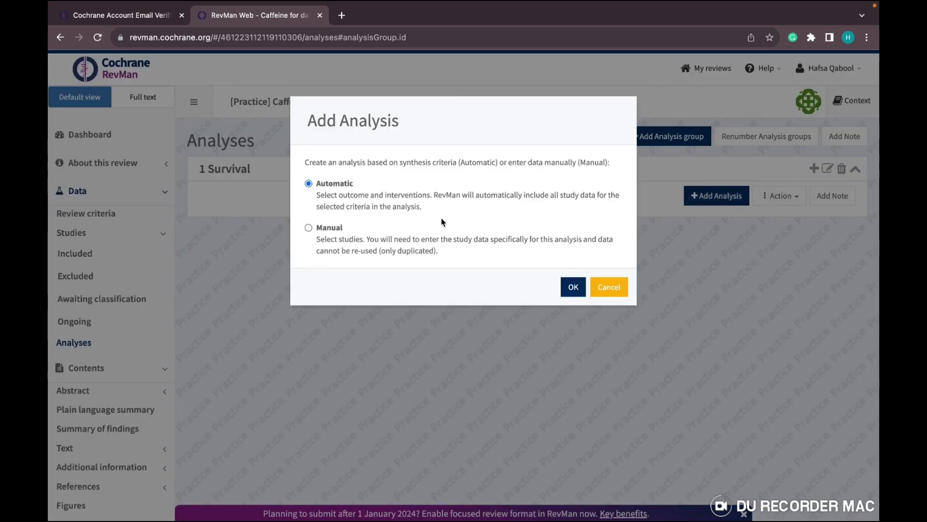
{"action": "left_click", "coordinate": [576, 287]}
{"action": "left_click", "coordinate": [606, 246]}
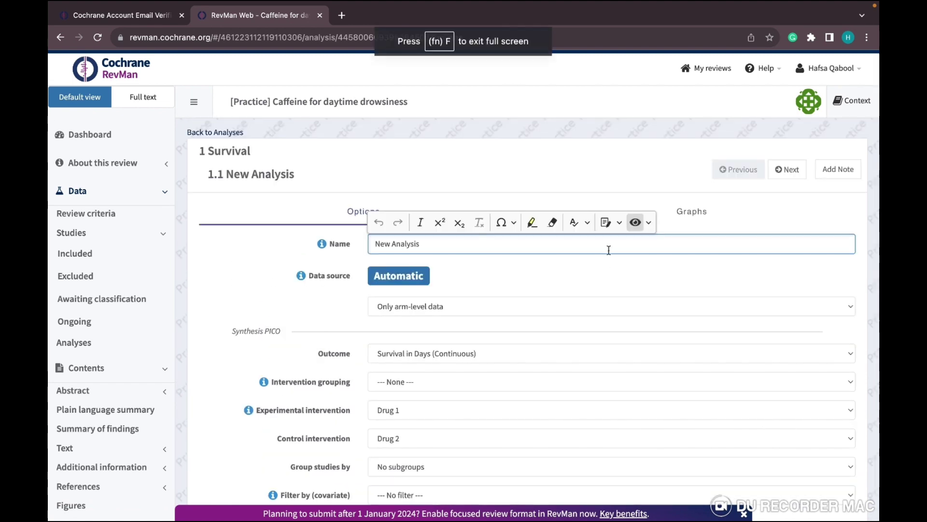
{"action": "left_click", "coordinate": [525, 279]}
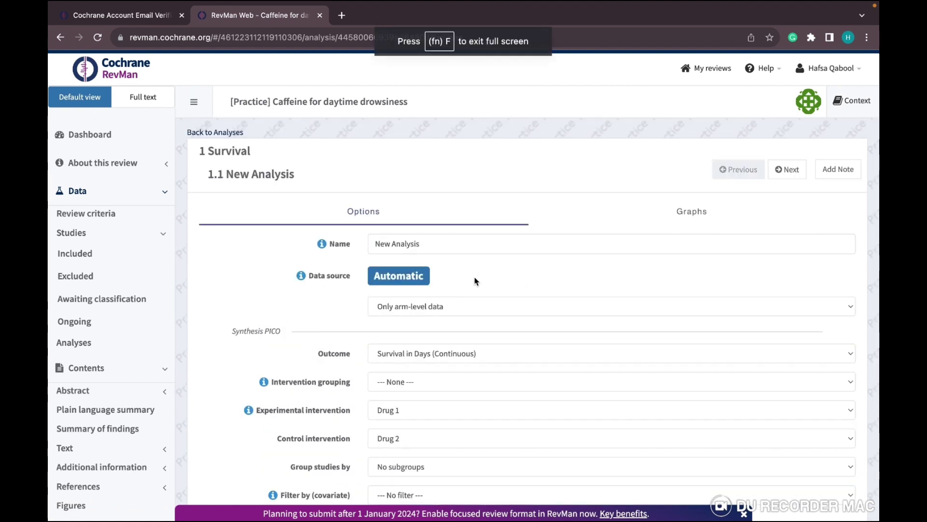
Keep arm-level data, Survival in Days outcome, no intervention grouping and Mean difference effect measure
{"action": "left_click", "coordinate": [464, 312]}
{"action": "left_click", "coordinate": [466, 309]}
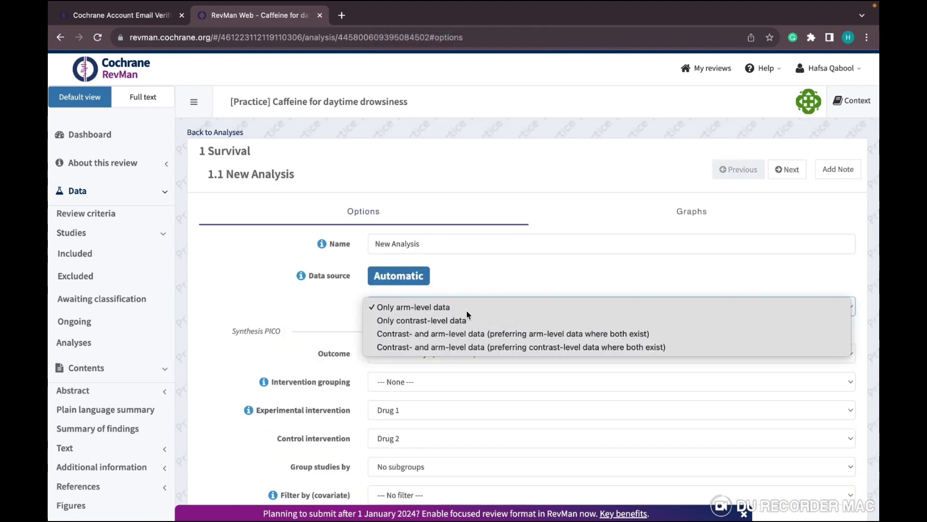
{"action": "left_click", "coordinate": [497, 355]}
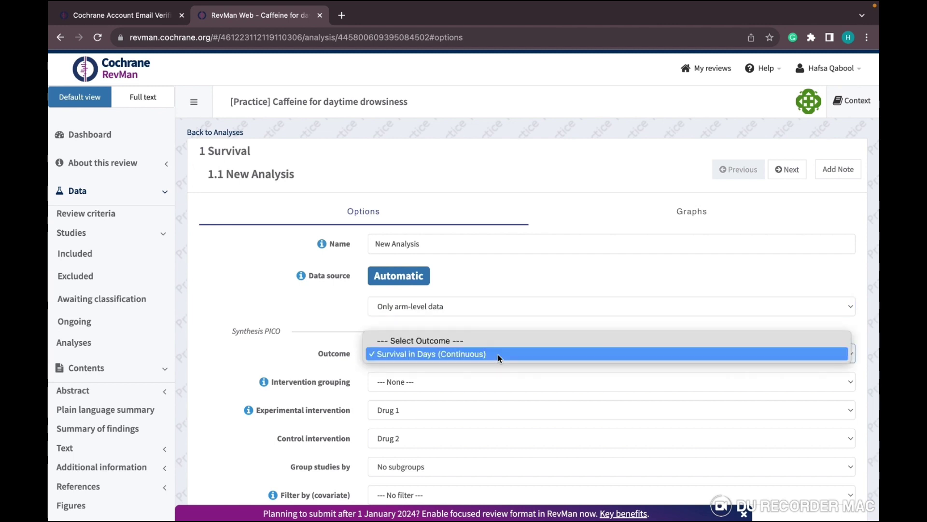
{"action": "left_click", "coordinate": [497, 355]}
{"action": "scroll", "coordinate": [497, 354], "scroll_direction": "down", "scroll_amount": 2}
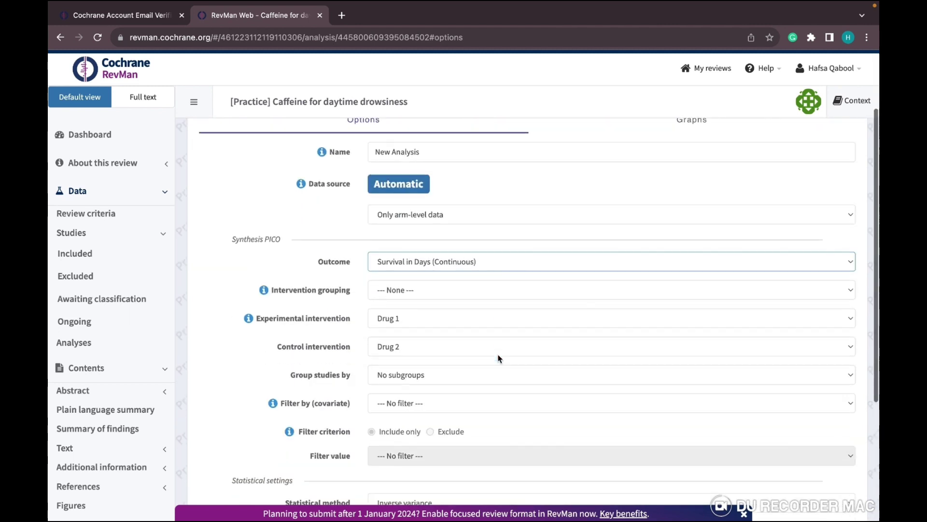
{"action": "left_click", "coordinate": [504, 296]}
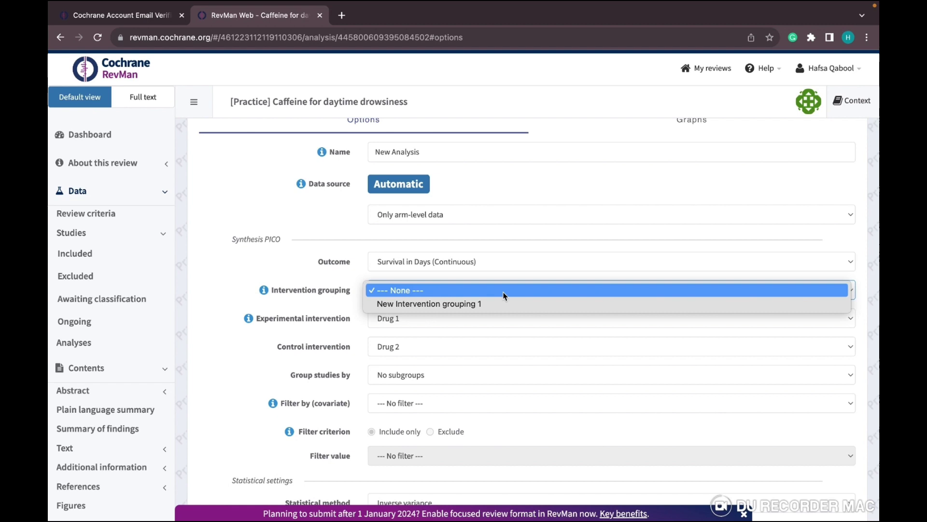
{"action": "left_click", "coordinate": [503, 296]}
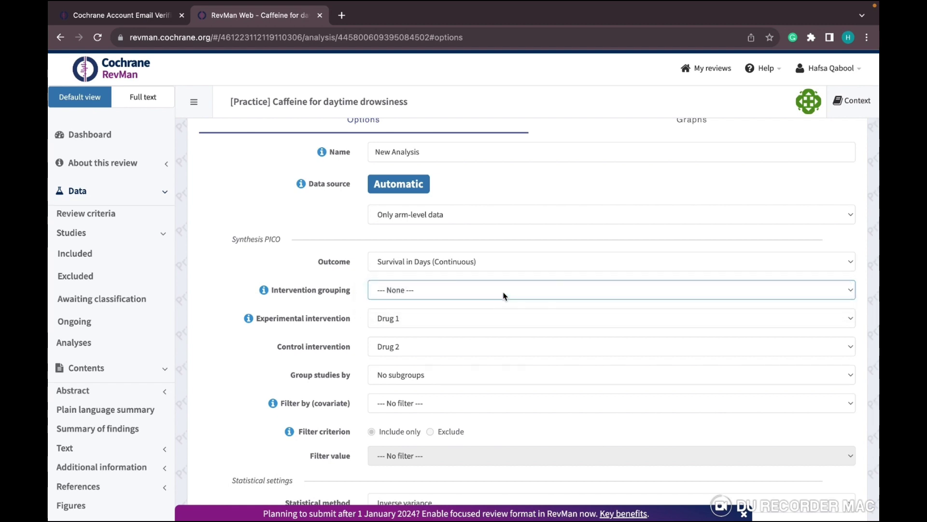
{"action": "scroll", "coordinate": [503, 296], "scroll_direction": "down", "scroll_amount": 1}
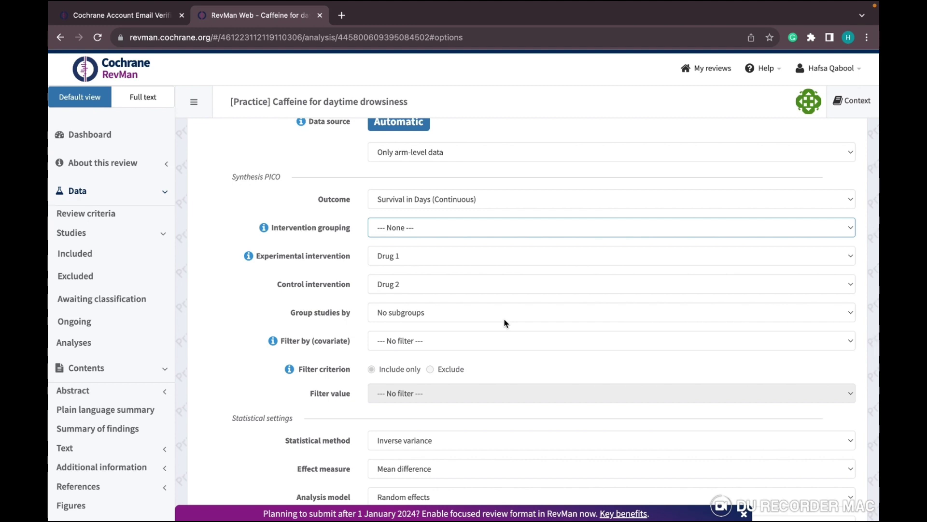
{"action": "scroll", "coordinate": [504, 318], "scroll_direction": "down", "scroll_amount": 1}
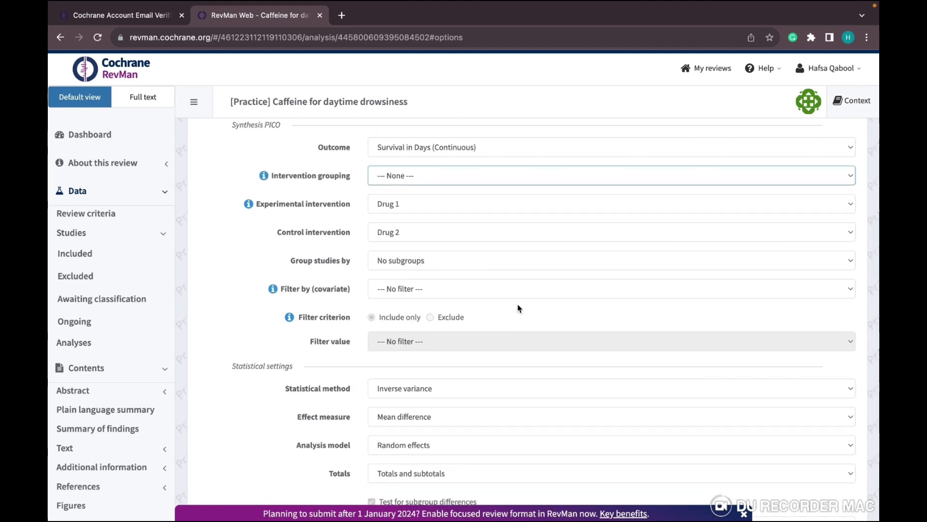
{"action": "scroll", "coordinate": [506, 361], "scroll_direction": "down", "scroll_amount": 1}
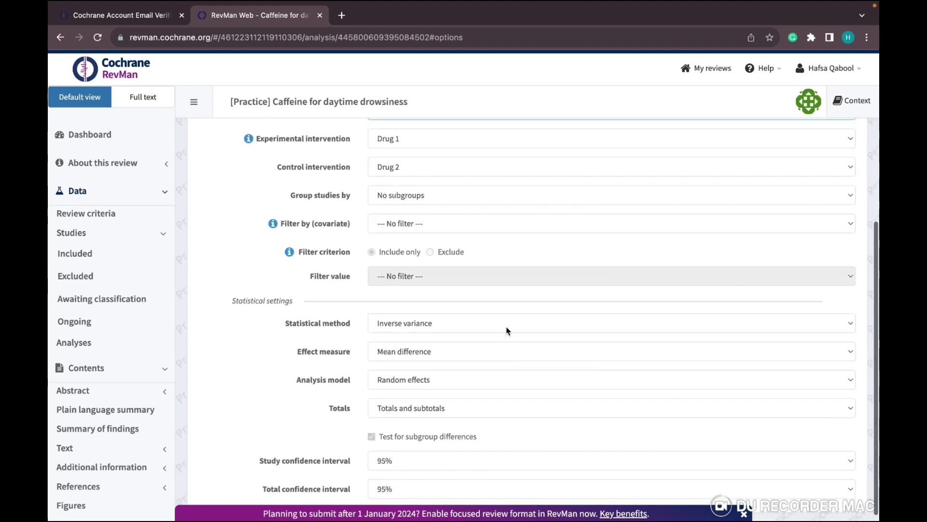
{"action": "left_click", "coordinate": [506, 359]}
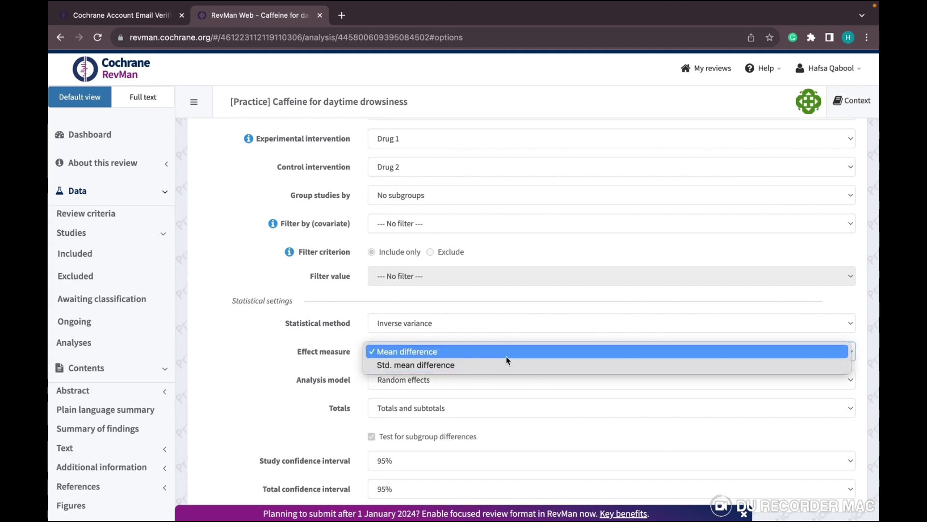
{"action": "left_click", "coordinate": [506, 353]}
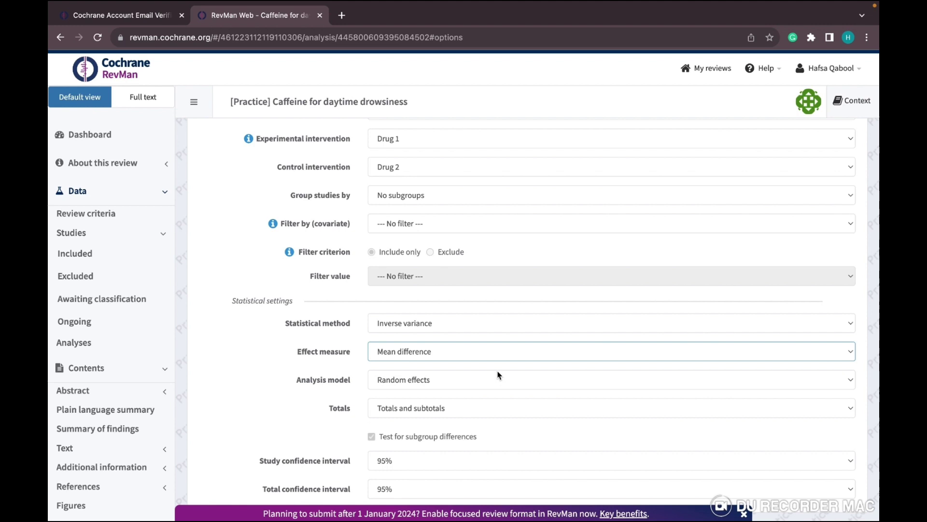
{"action": "left_click", "coordinate": [498, 371]}
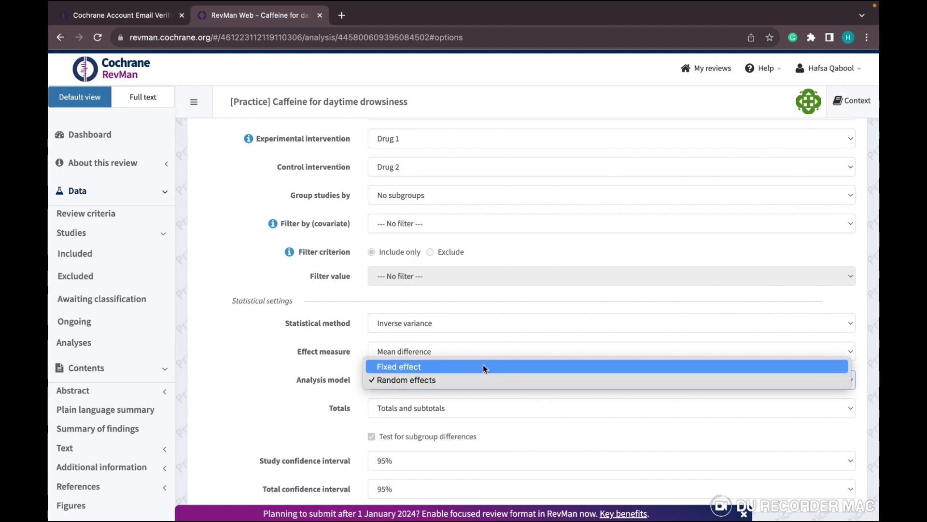
{"action": "left_click", "coordinate": [485, 383]}
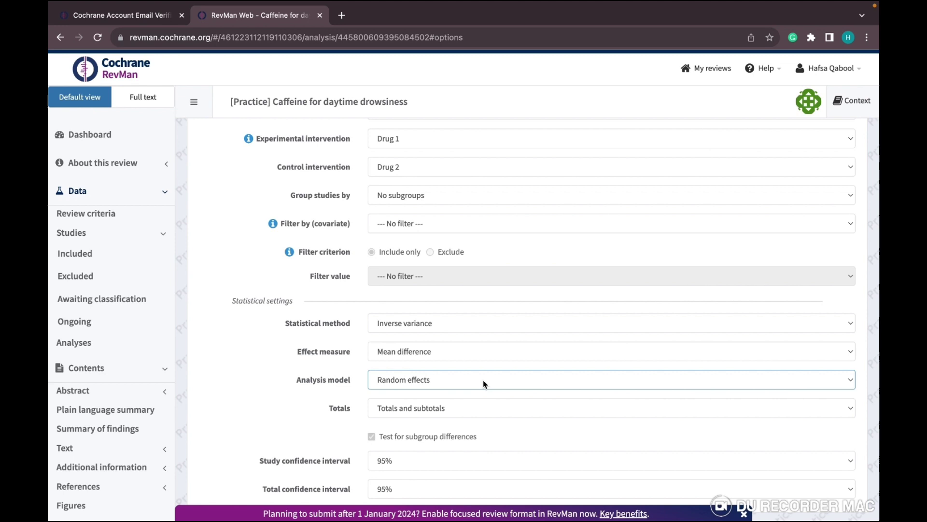
{"action": "key", "text": "Up"}
{"action": "left_click", "coordinate": [484, 384]}
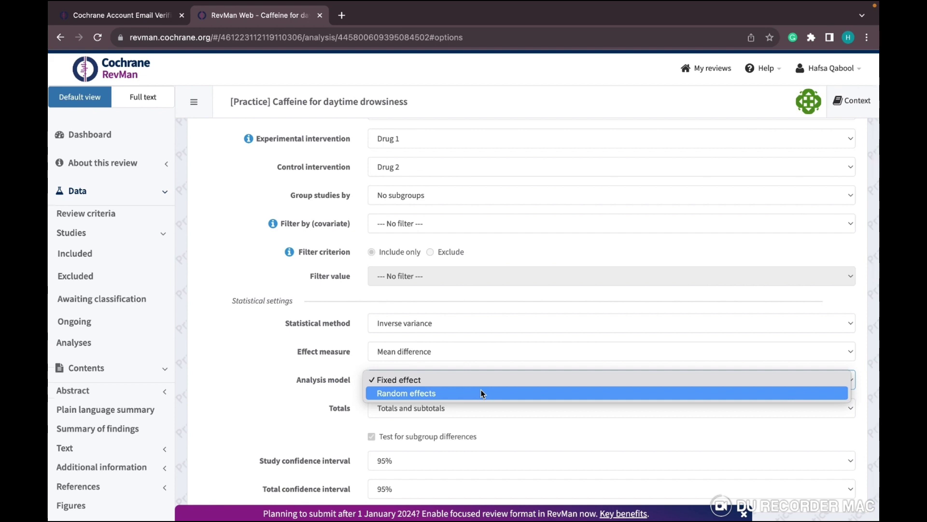
{"action": "key", "text": "Escape"}
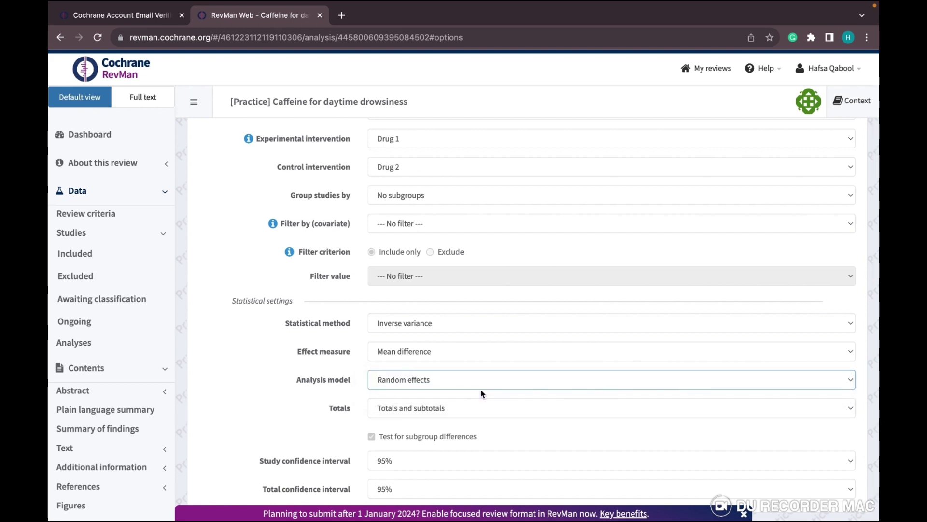
{"action": "scroll", "coordinate": [481, 394], "scroll_direction": "down", "scroll_amount": 1}
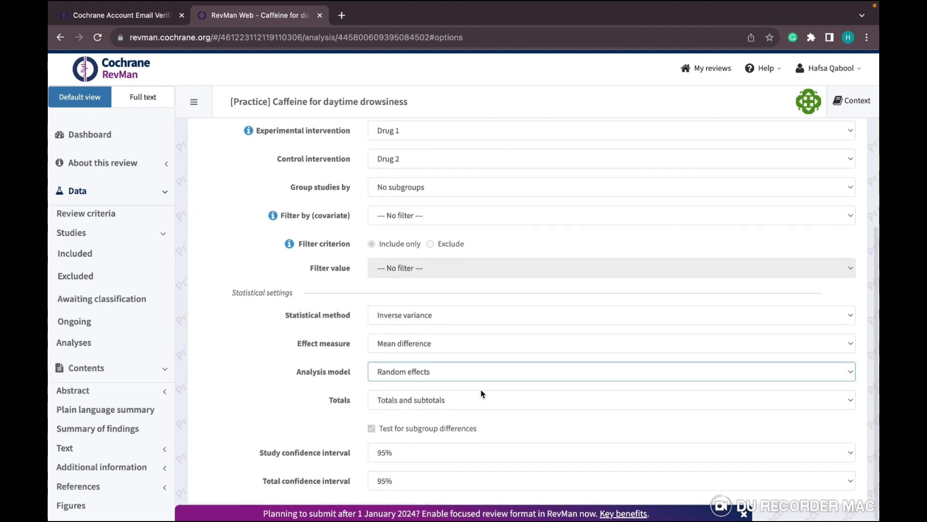
{"action": "scroll", "coordinate": [482, 394], "scroll_direction": "up", "scroll_amount": 5}
View the three-study forest plot, inspect I² and the zero axis, and lower the scale from 100
{"action": "left_click", "coordinate": [658, 213]}
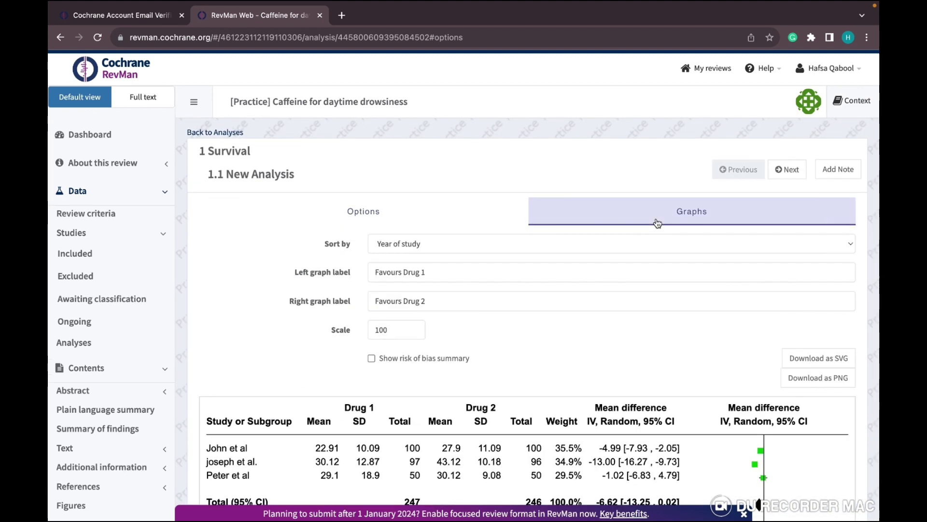
{"action": "scroll", "coordinate": [496, 454], "scroll_direction": "down", "scroll_amount": 3}
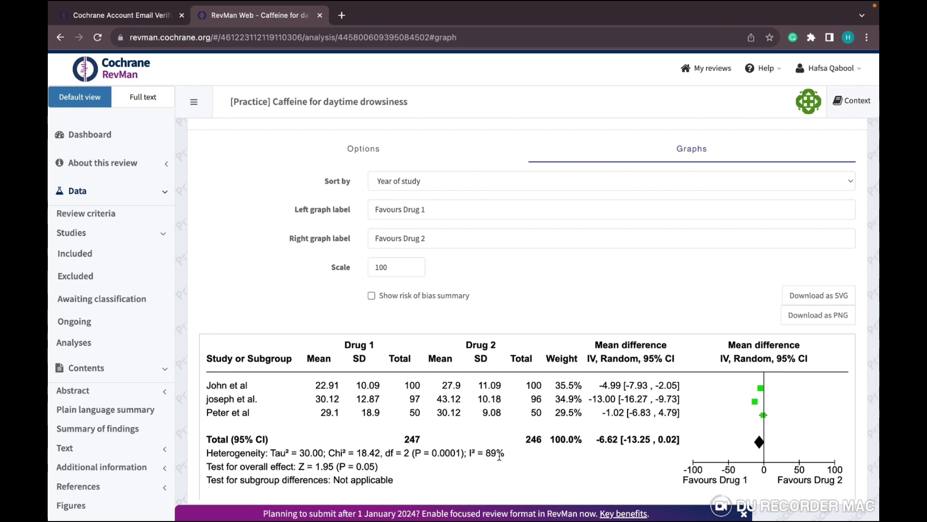
{"action": "left_click_drag", "start_coordinate": [499, 456], "coordinate": [470, 454]}
{"action": "left_click", "coordinate": [774, 442]}
{"action": "left_click_drag", "start_coordinate": [774, 442], "coordinate": [741, 442]}
{"action": "left_click", "coordinate": [413, 271]}
{"action": "left_click", "coordinate": [413, 271]}
{"action": "left_click", "coordinate": [413, 271]}
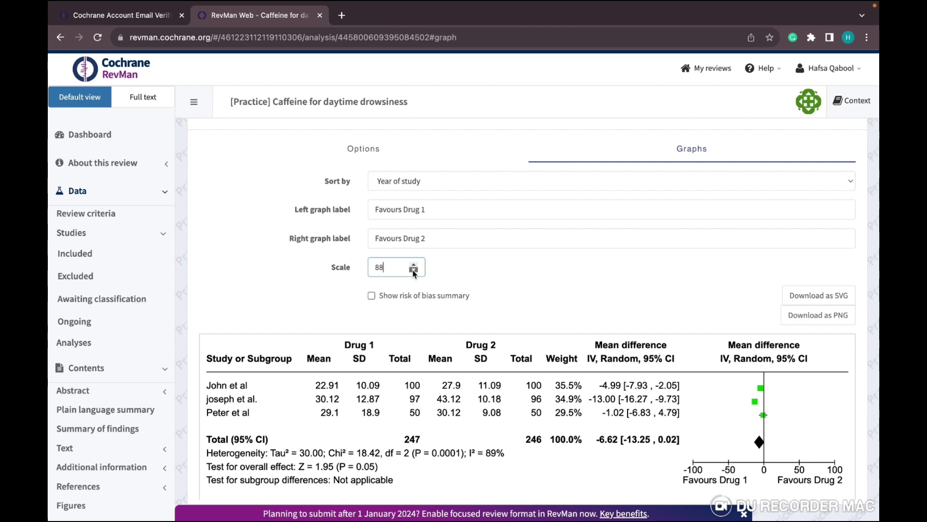
Set the forest plot scale to 50 and refresh the plot
{"action": "left_click", "coordinate": [413, 271]}
{"action": "left_click", "coordinate": [414, 271]}
{"action": "left_click", "coordinate": [413, 271]}
{"action": "left_click", "coordinate": [413, 271]}
{"action": "left_click", "coordinate": [414, 271]}
{"action": "left_click", "coordinate": [414, 271]}
{"action": "left_click_drag", "start_coordinate": [385, 266], "coordinate": [377, 268]}
{"action": "type", "text": "50"}
{"action": "left_click", "coordinate": [356, 148]}
{"action": "left_click", "coordinate": [668, 143]}
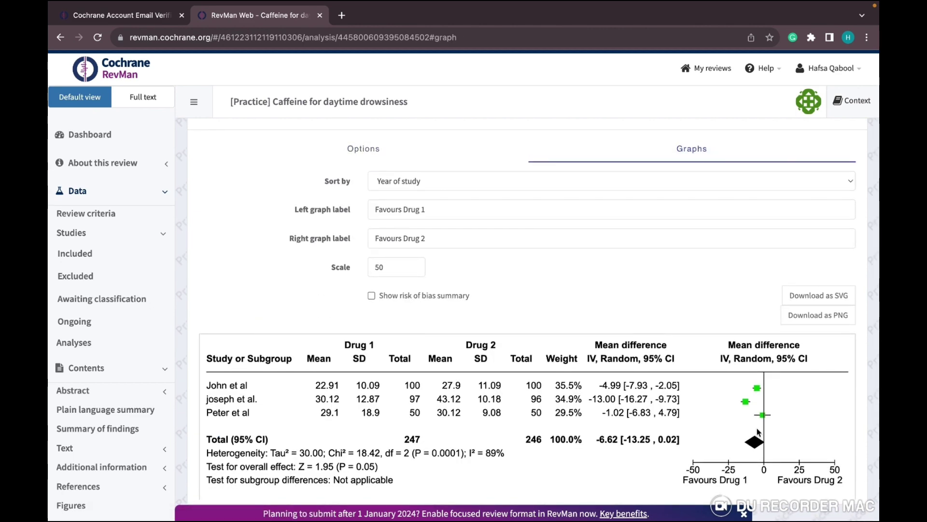
Inspect the refreshed plot's zero line, I² heterogeneity and −50 to 50 axis labels
{"action": "left_click_drag", "start_coordinate": [761, 438], "coordinate": [748, 456]}
{"action": "left_click_drag", "start_coordinate": [507, 454], "coordinate": [386, 451]}
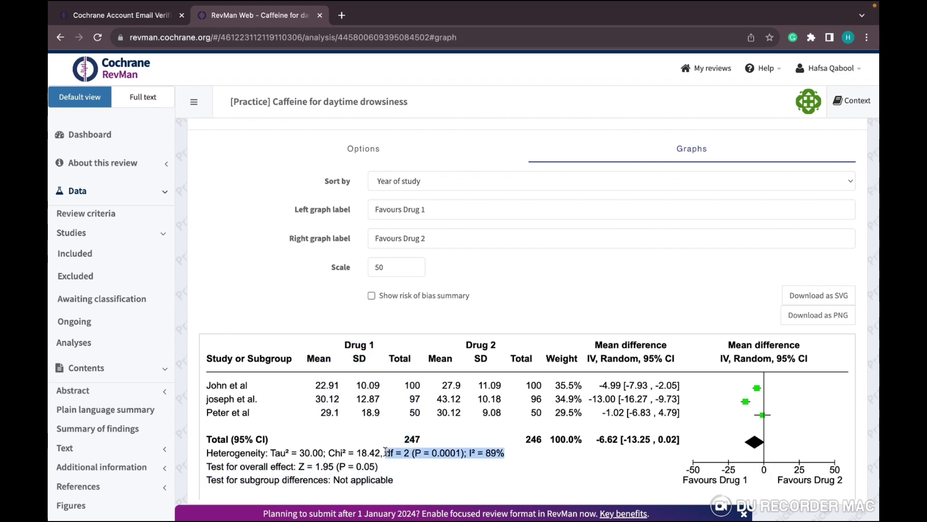
{"action": "left_click", "coordinate": [555, 479]}
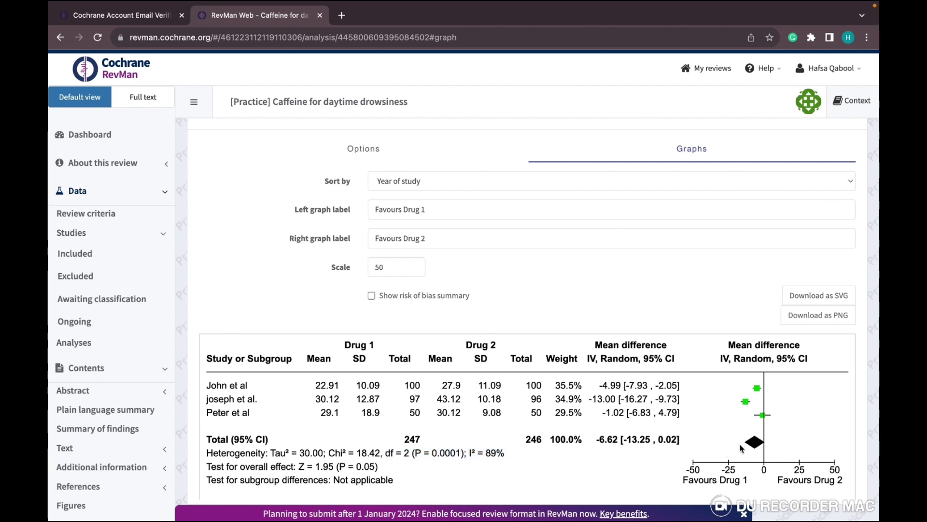
{"action": "left_click_drag", "start_coordinate": [743, 449], "coordinate": [757, 449]}
{"action": "left_click", "coordinate": [768, 449]}
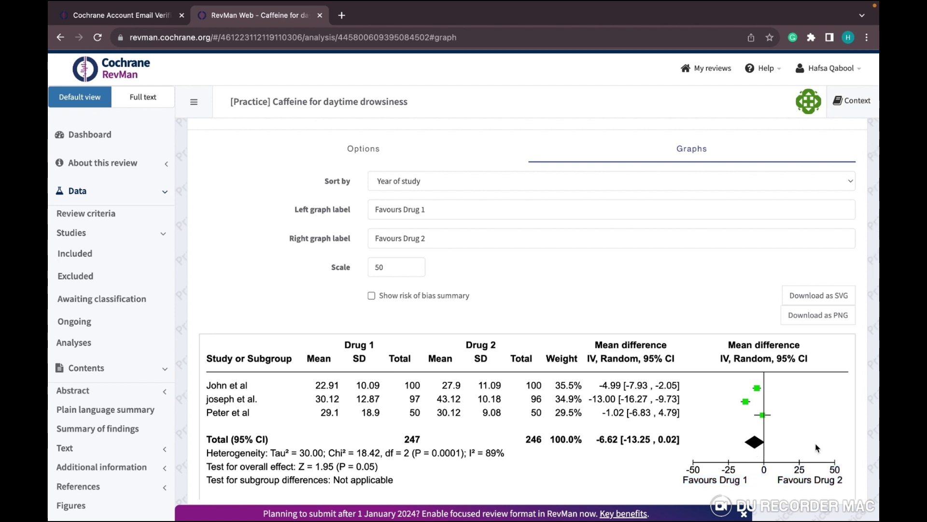